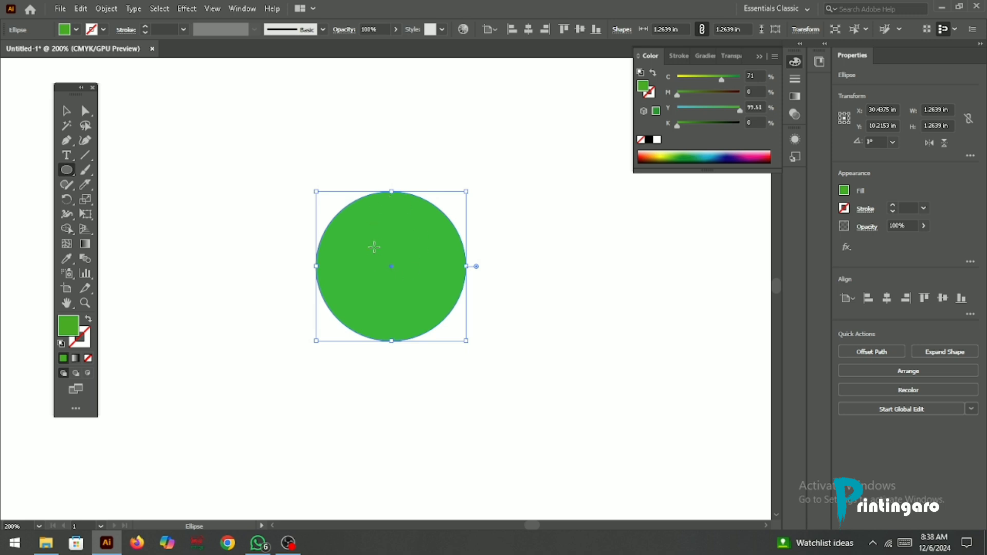
click(67, 112)
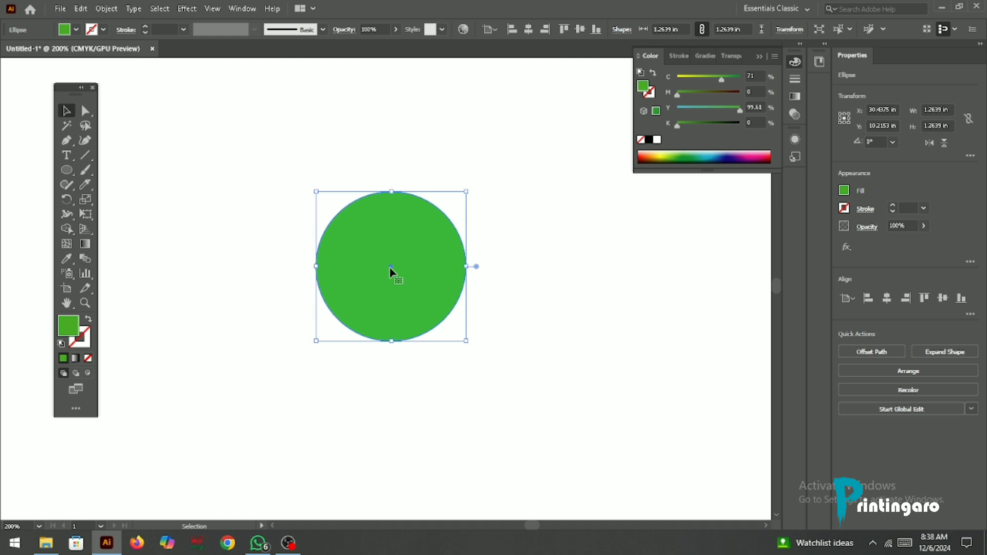
key(ctrl+equal)
key(ctrl+equal)
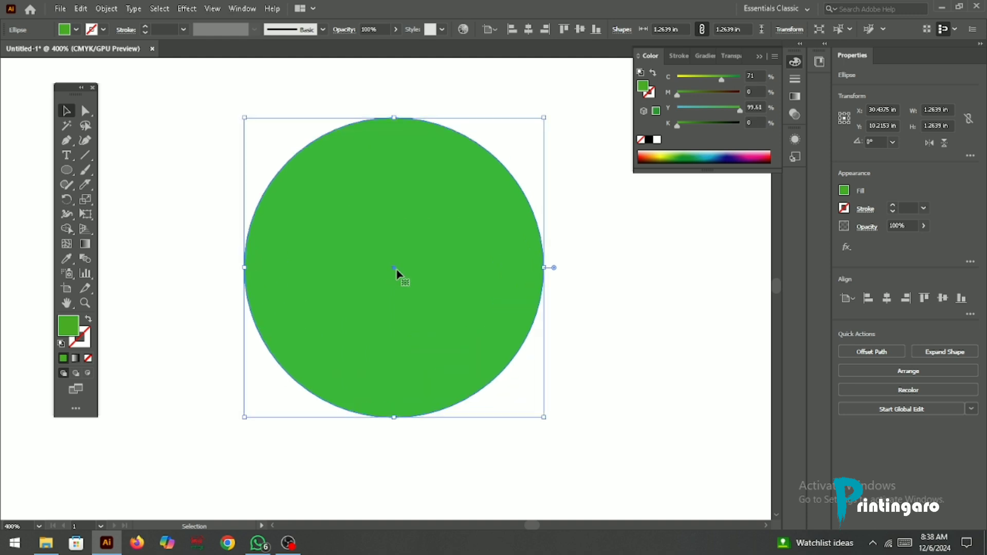
key(ctrl+minus)
key(ctrl+minus)
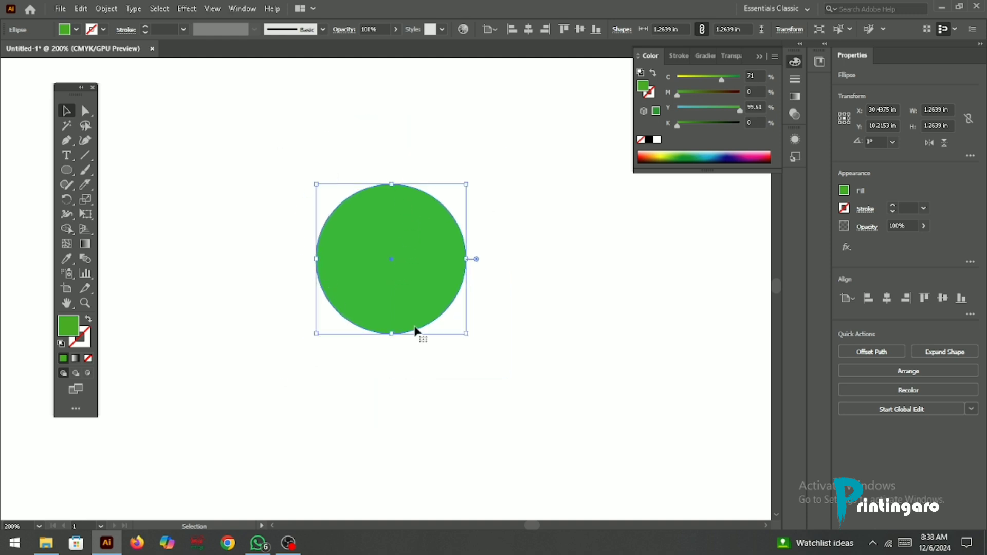
scroll(411, 222, up, 1)
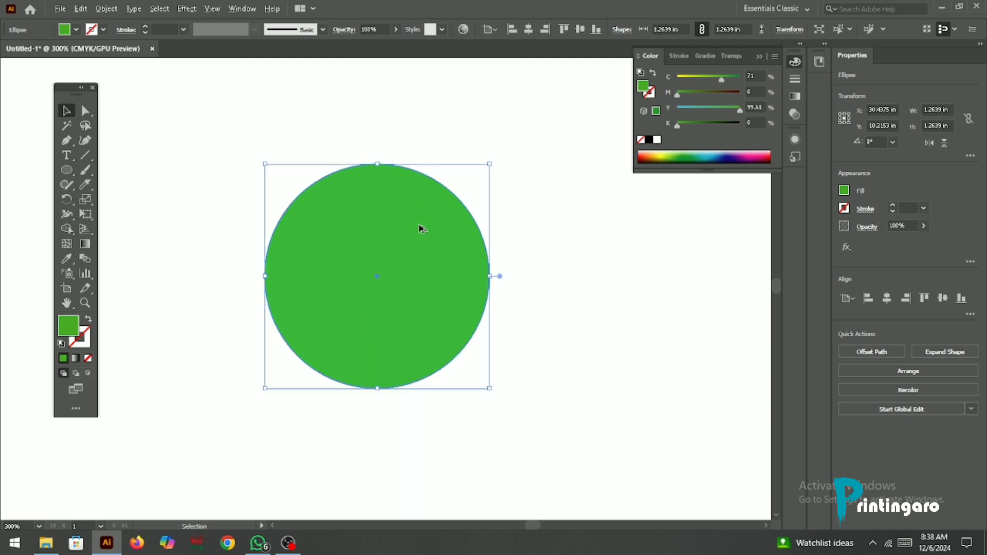
scroll(337, 236, down, 1)
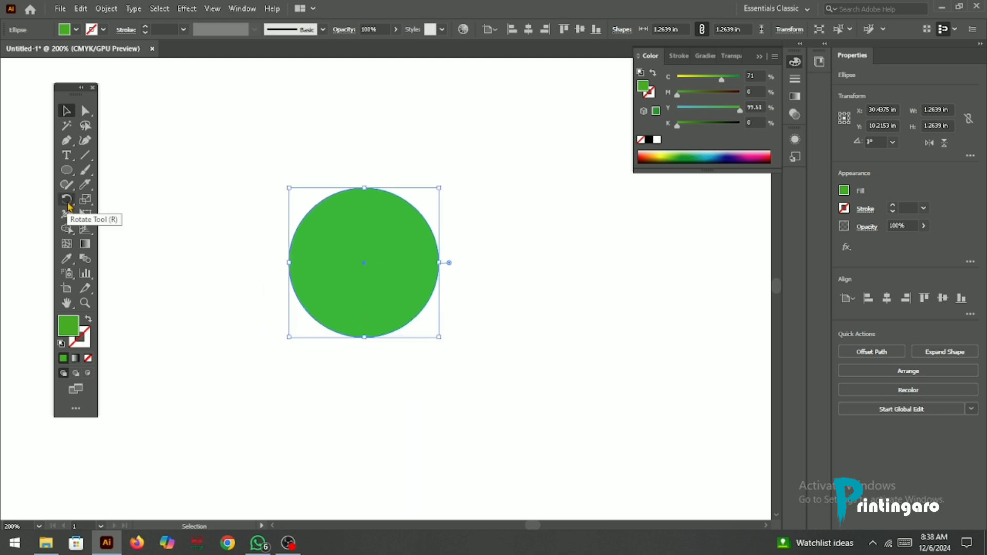
Step: Make a copy of the green circle rotated 30° about its top anchor point, with the preview on
click(66, 200)
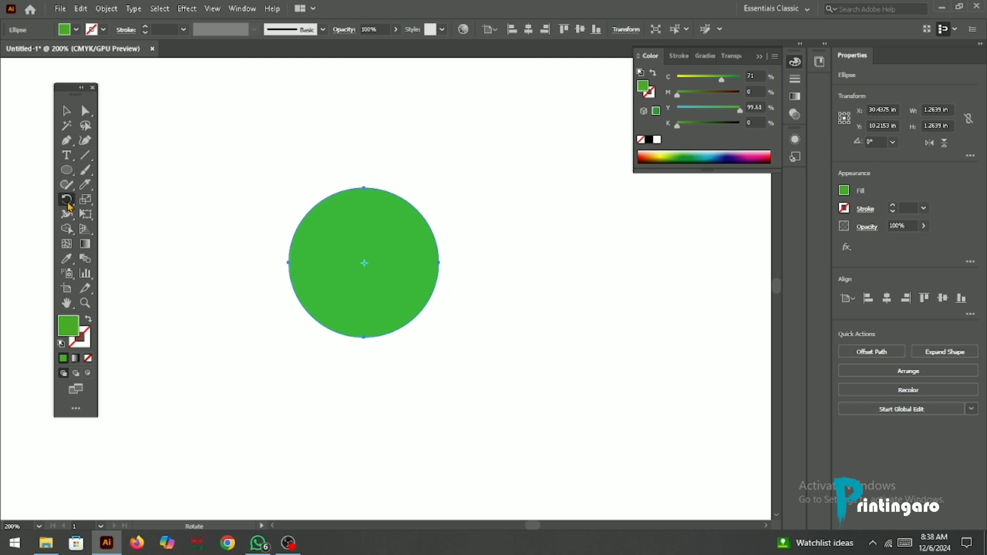
scroll(356, 267, up, 2)
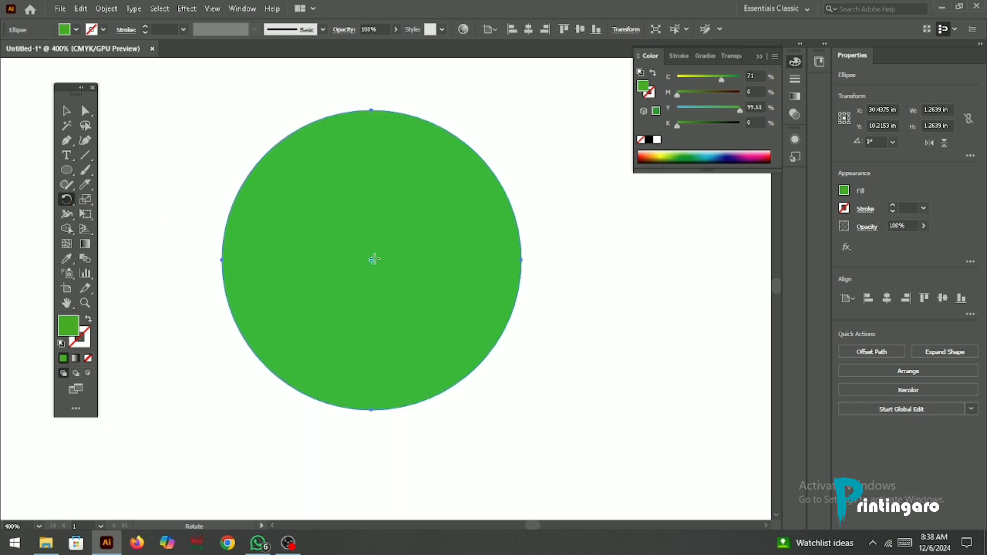
scroll(373, 260, down, 1)
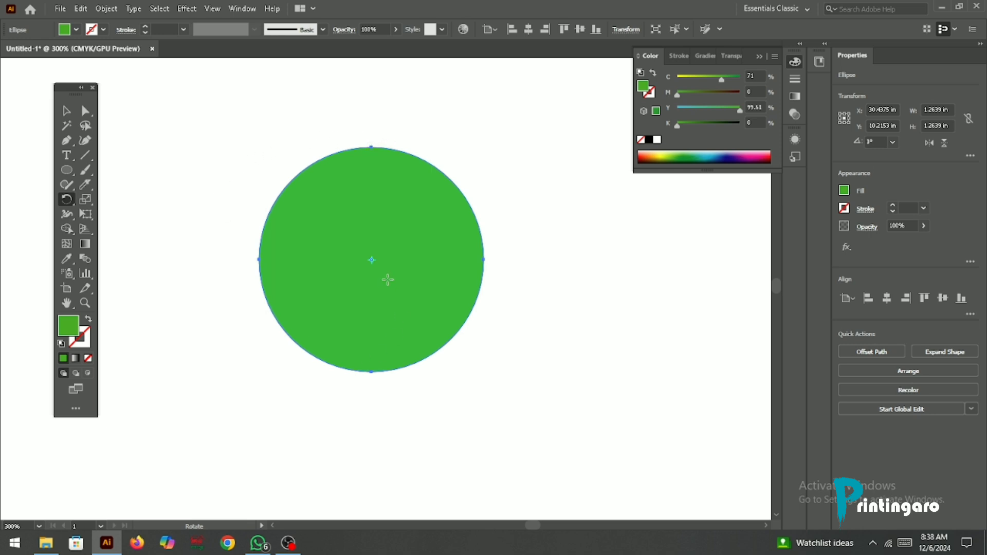
scroll(386, 280, up, 1)
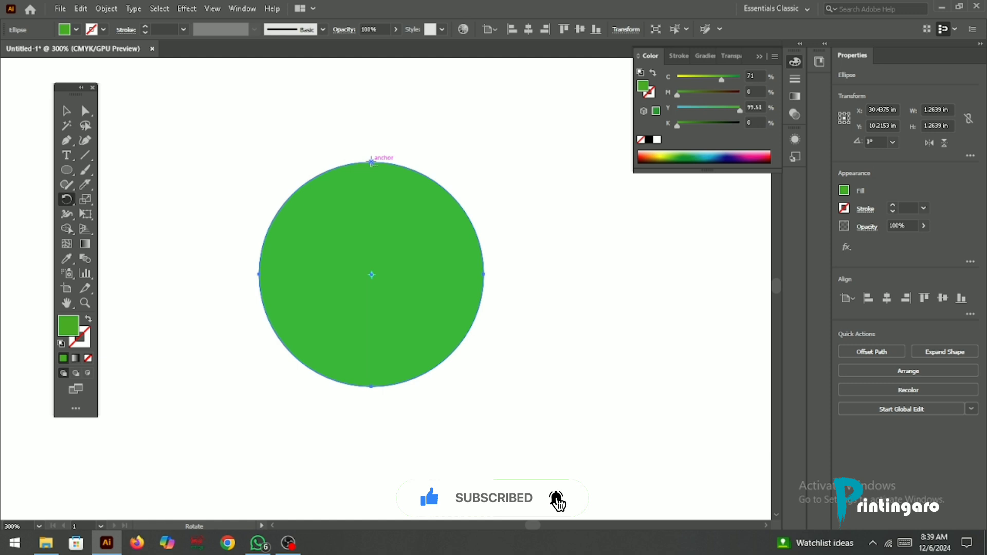
alt+click(372, 162)
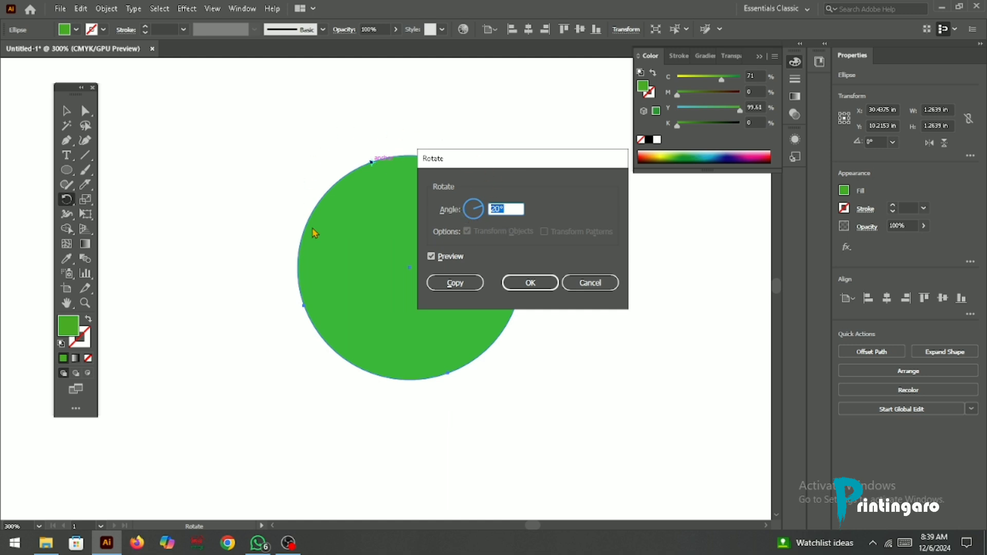
text(30)
click(443, 257)
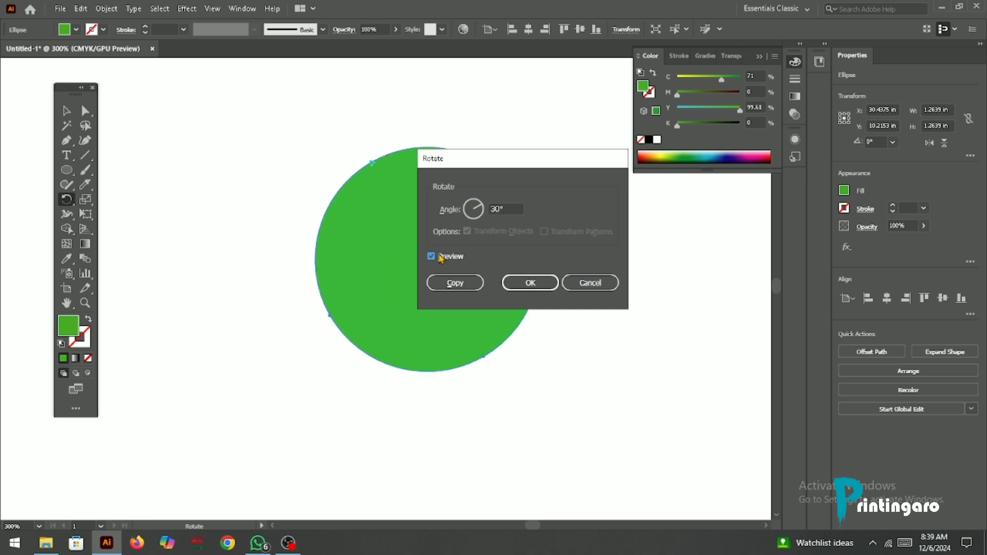
click(443, 258)
click(434, 258)
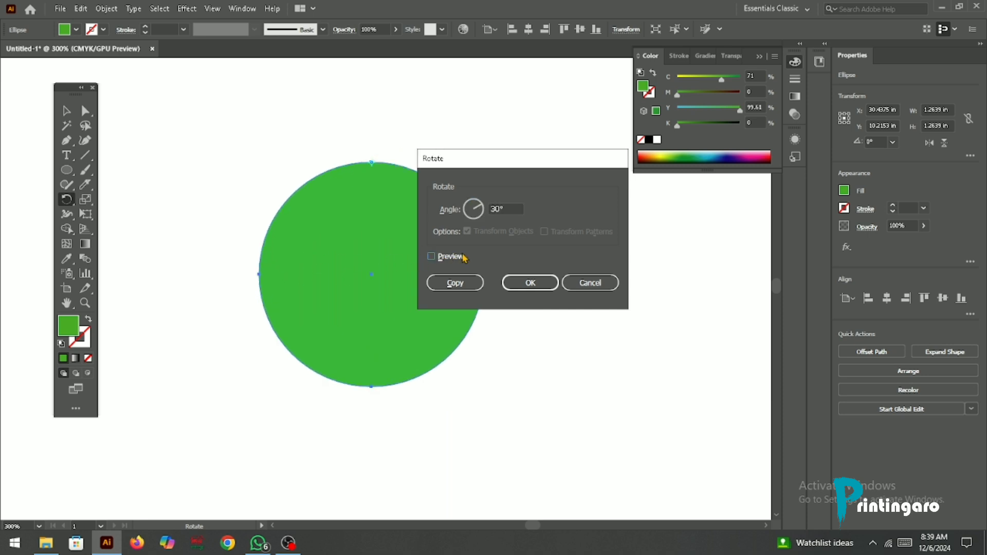
click(443, 257)
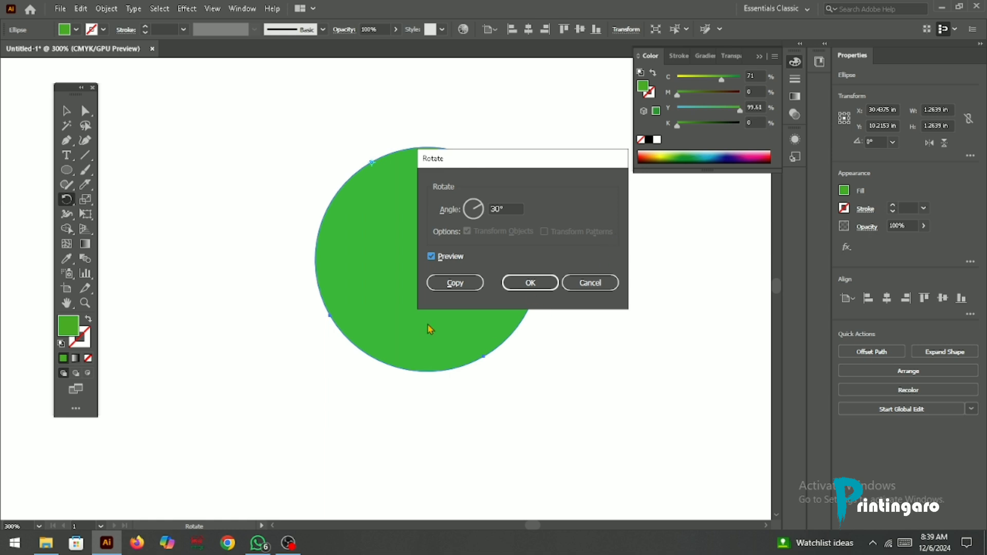
click(455, 283)
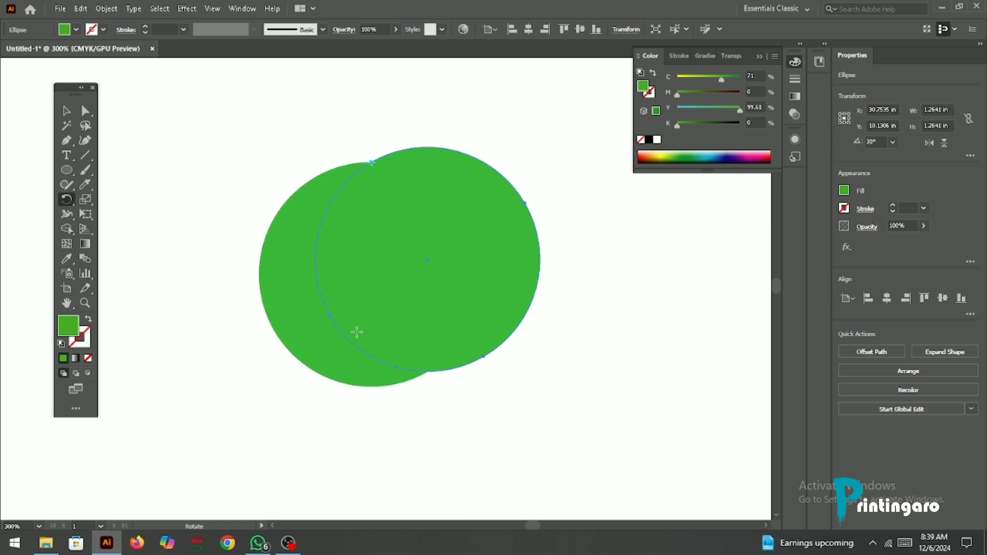
Step: Repeat the 30° rotated copy until the circles form a complete ring around the shared anchor point
scroll(357, 332, down, 1)
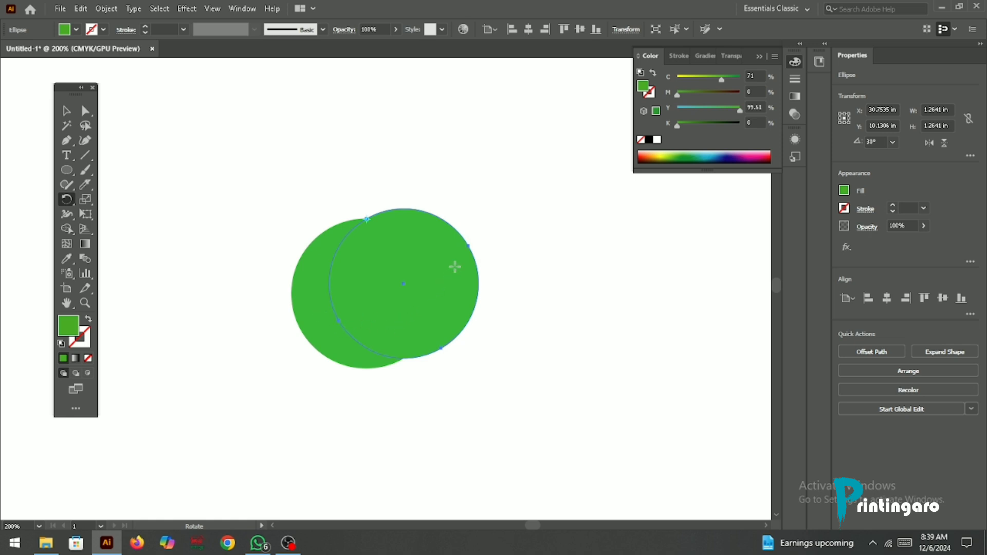
key(ctrl+d)
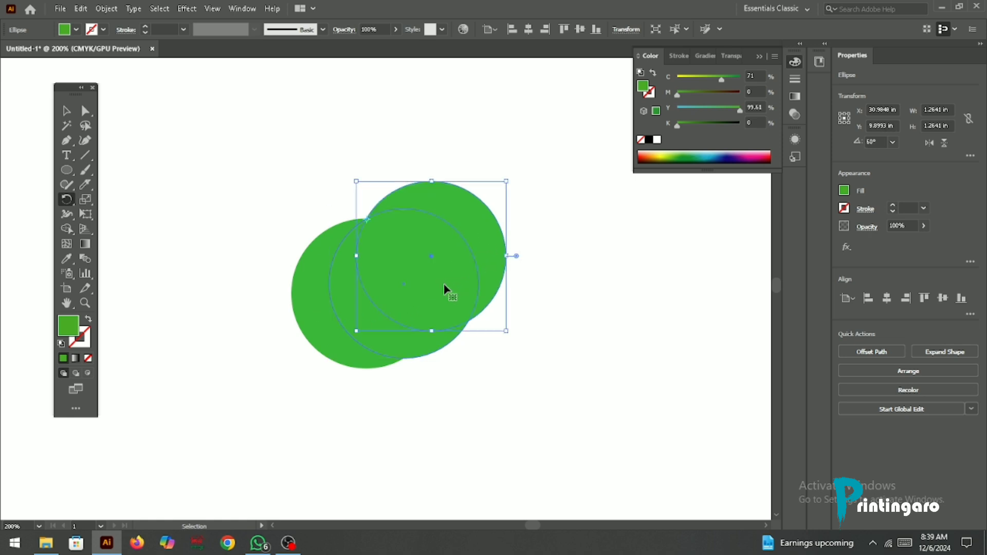
key(ctrl+d)
key(ctrl+d)
key(ctrl+d)
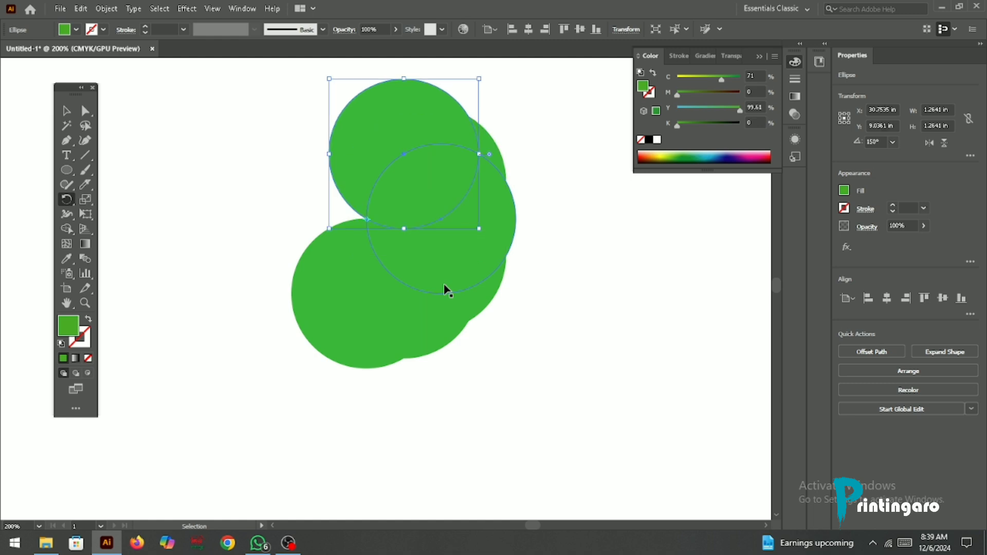
drag(367, 219, 368, 231)
key(ctrl+d)
key(ctrl+d)
key(ctrl+d)
key(ctrl+d)
key(ctrl+d)
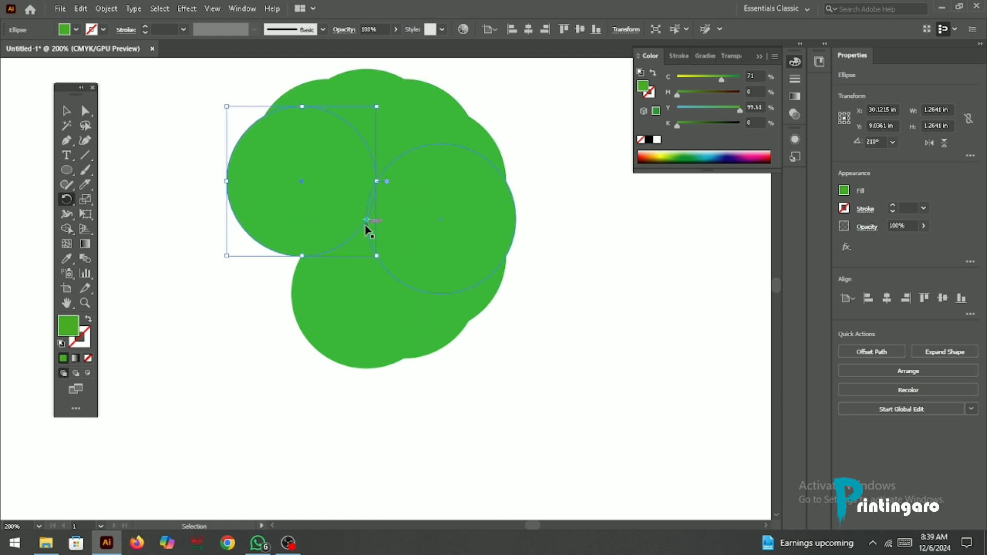
key(ctrl+d)
key(ctrl+d)
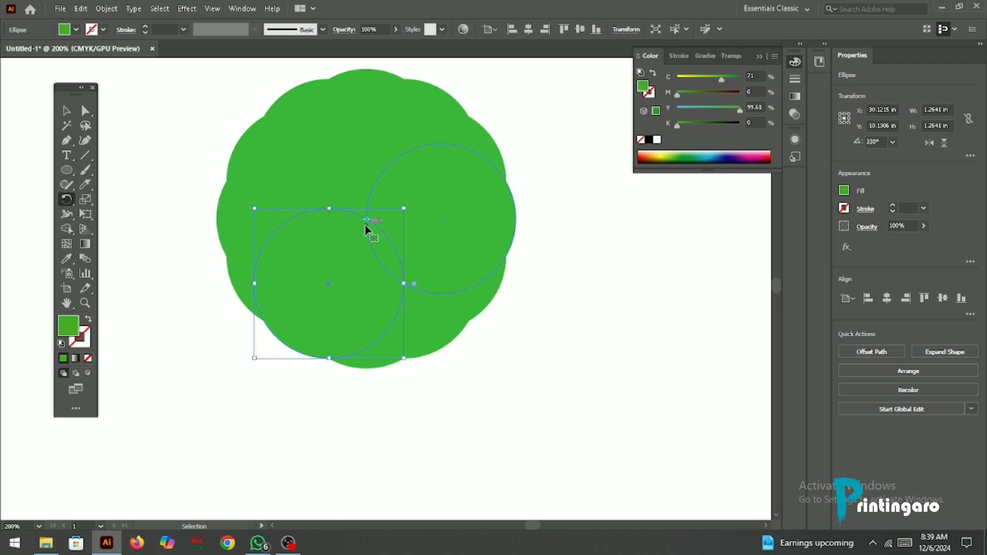
scroll(319, 194, up, 1)
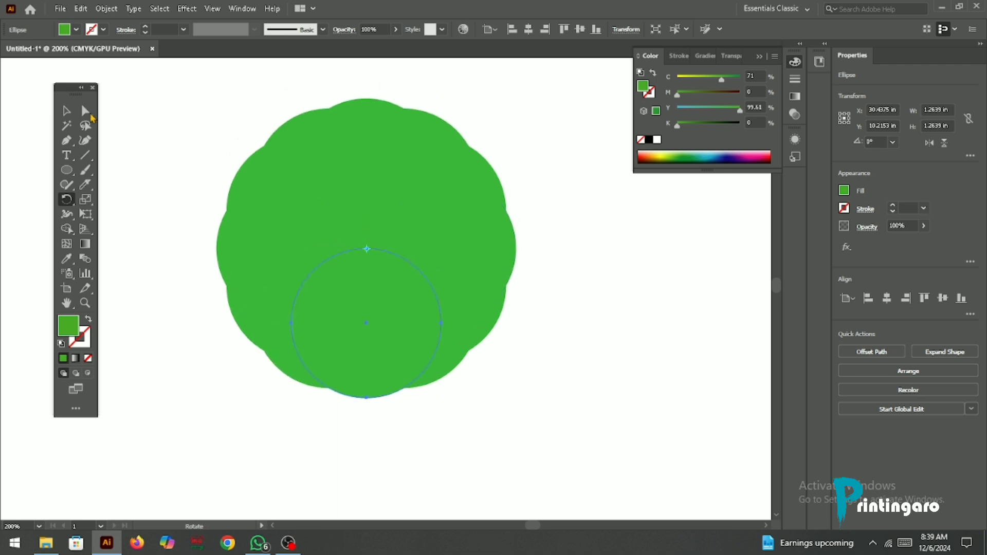
Step: Remove the fill from all the overlapping circles and give them a green stroke
click(66, 111)
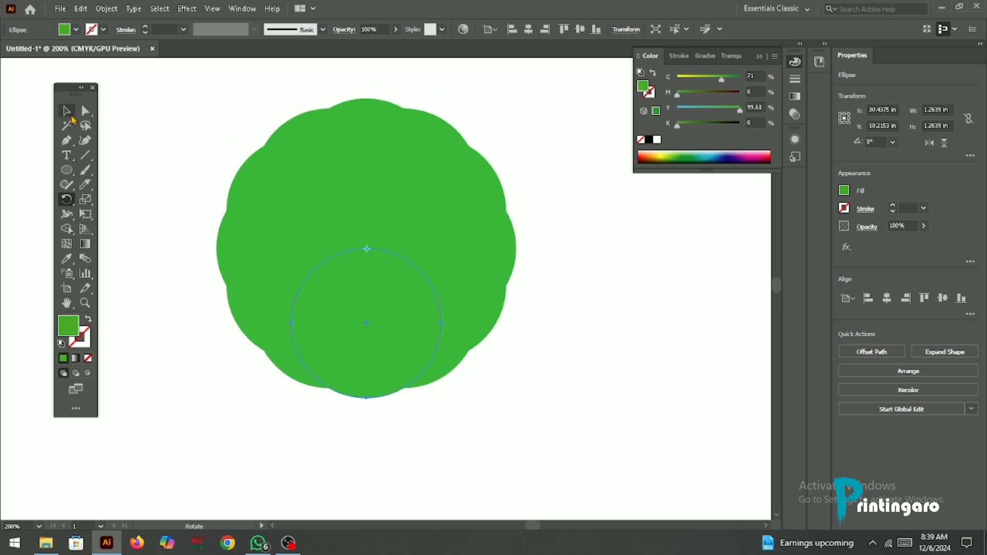
click(571, 284)
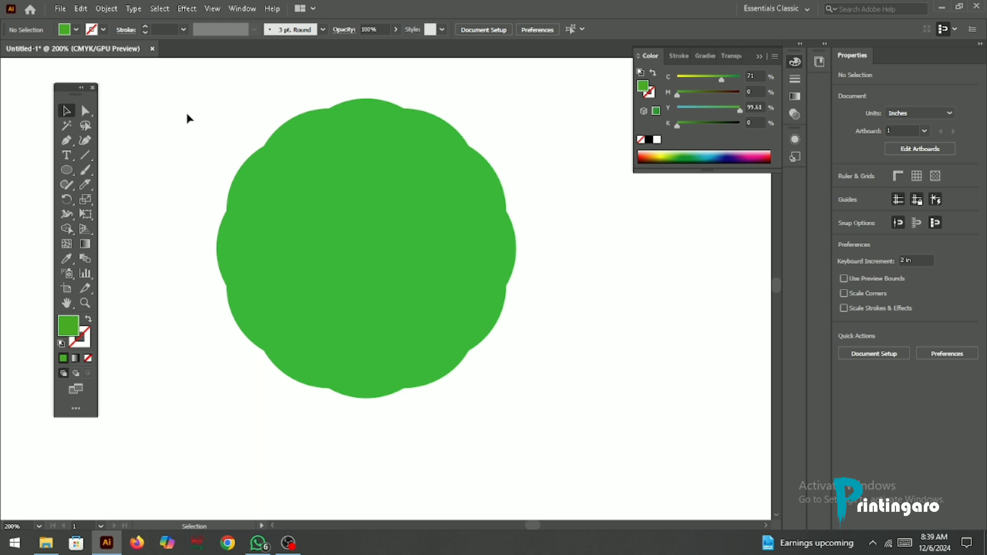
drag(186, 114, 568, 397)
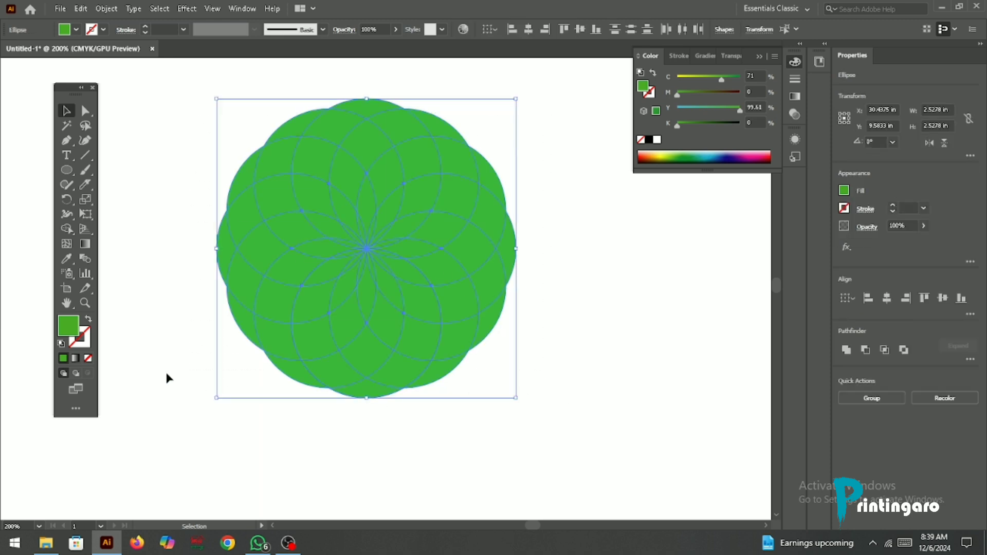
click(88, 358)
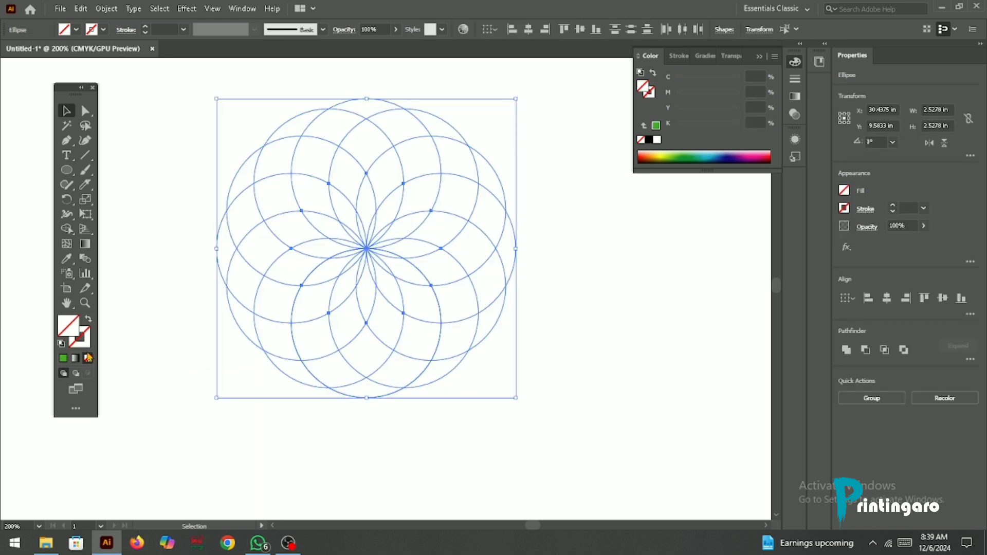
click(85, 340)
click(63, 359)
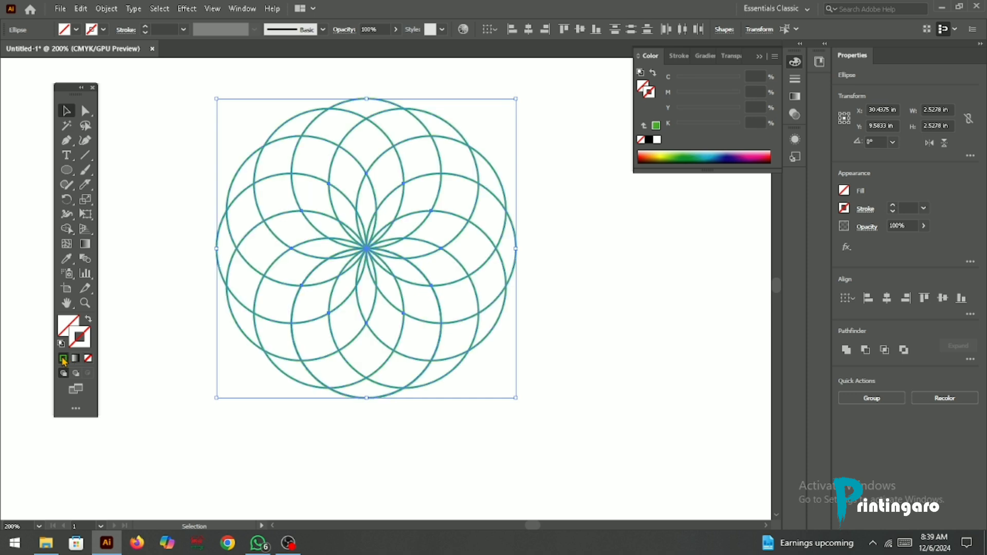
click(148, 263)
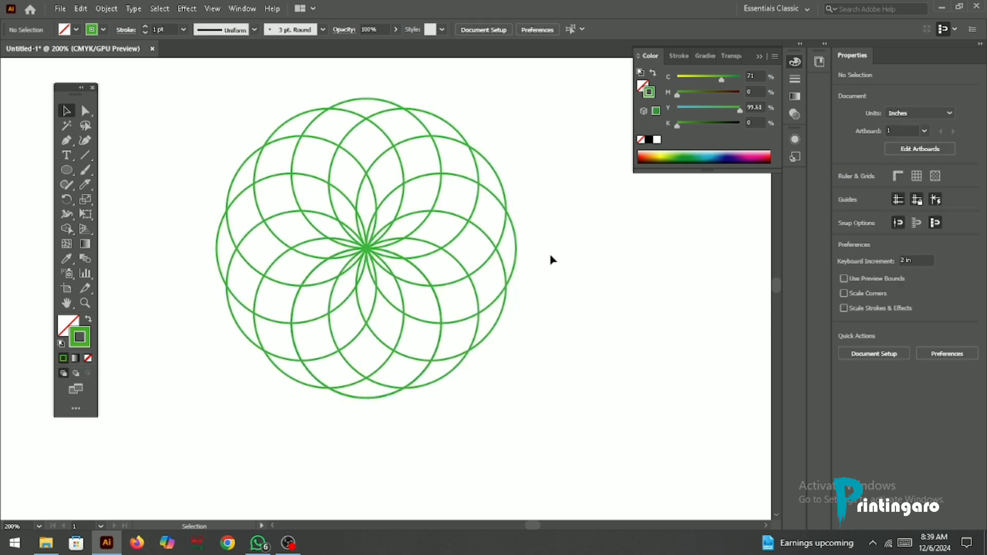
Step: Move the whole circle pattern to the left to free space beside it, and deselect it
scroll(347, 240, down, 1)
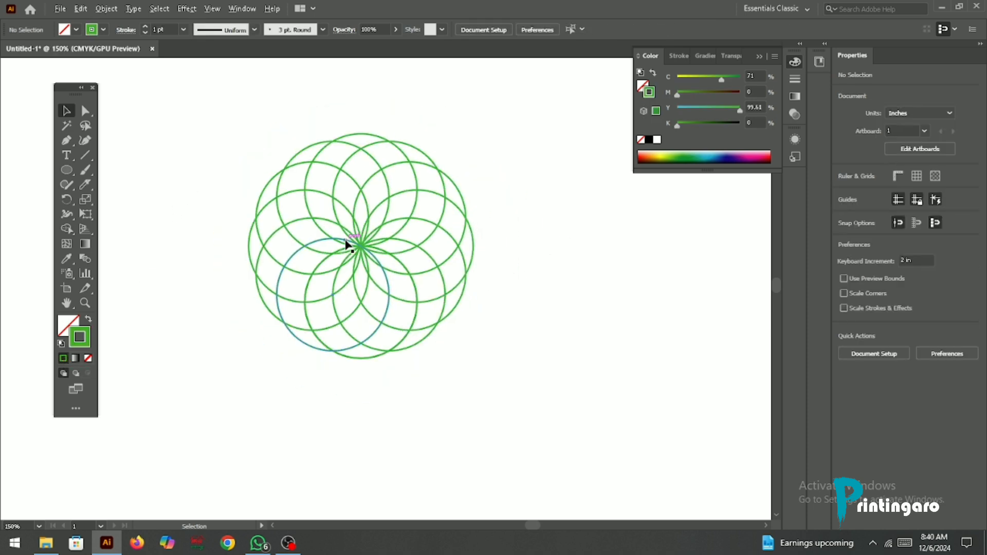
drag(221, 143, 520, 366)
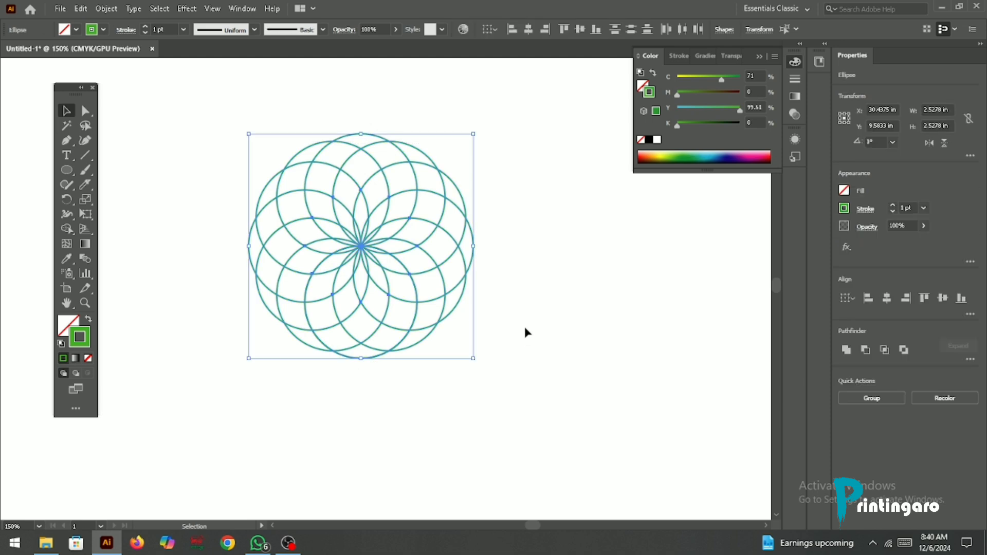
click(475, 323)
scroll(348, 248, up, 2)
scroll(370, 255, down, 1)
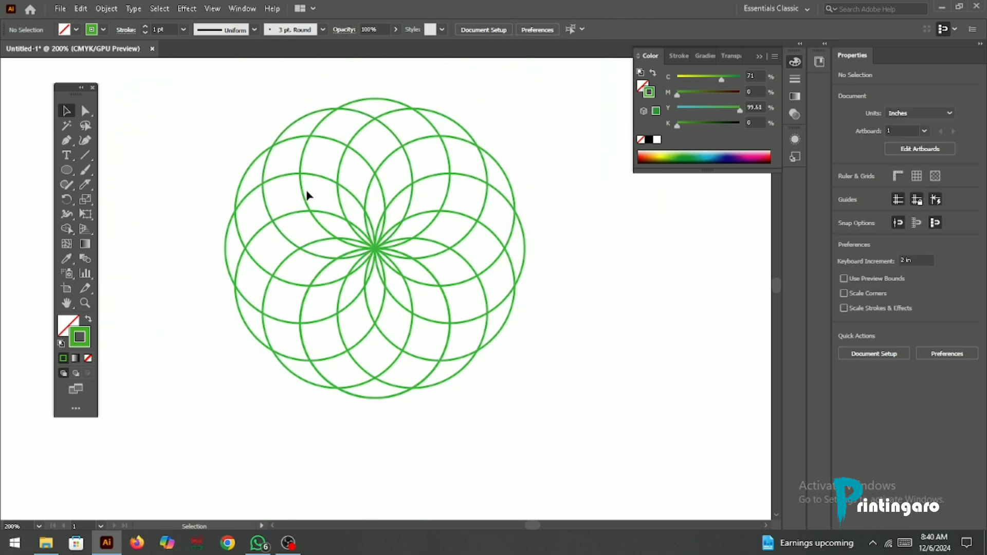
scroll(214, 212, down, 1)
drag(211, 148, 499, 389)
drag(335, 238, 234, 217)
click(433, 245)
Step: Draw a five-pointed star about 0.85 in wide to the right of the circle pattern and move it farther right
drag(67, 171, 122, 229)
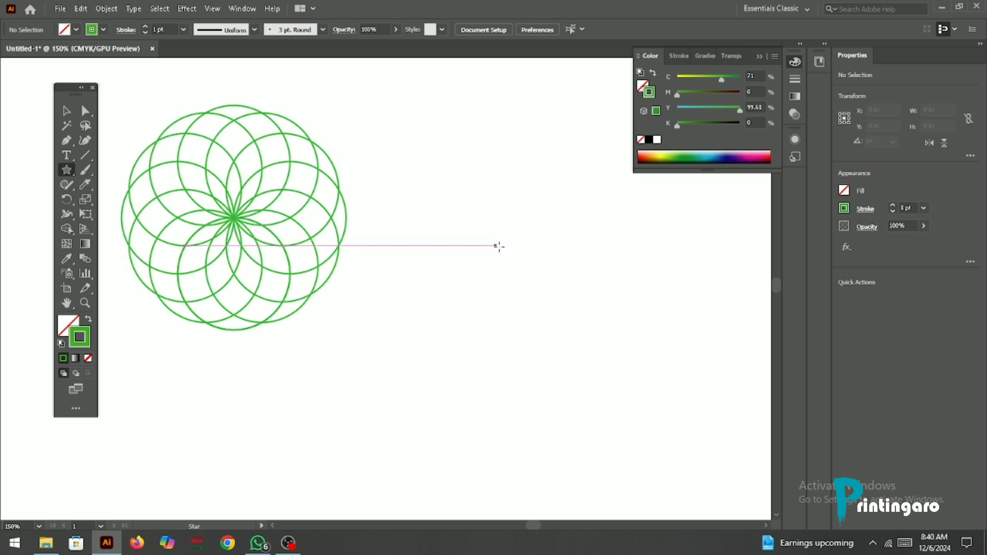
drag(469, 239, 495, 272)
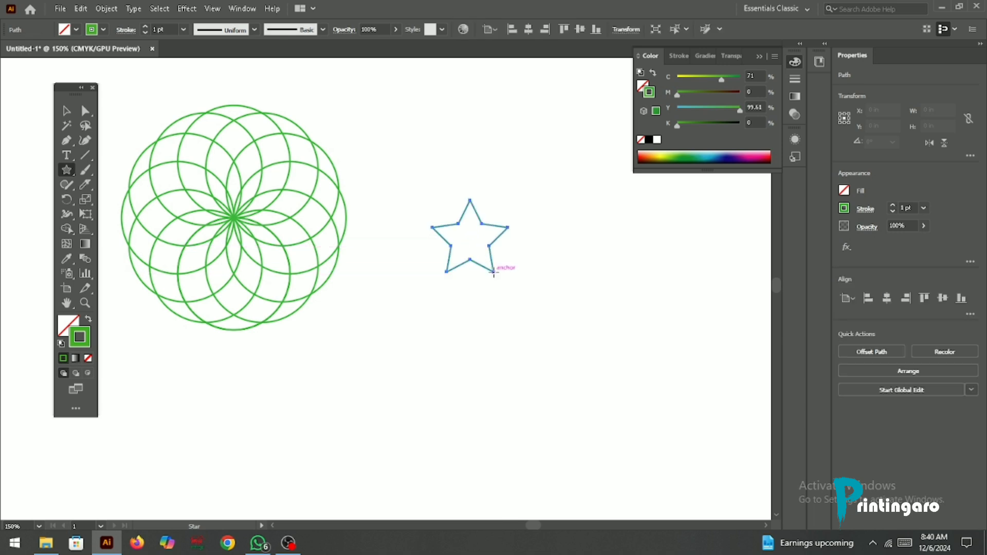
click(66, 110)
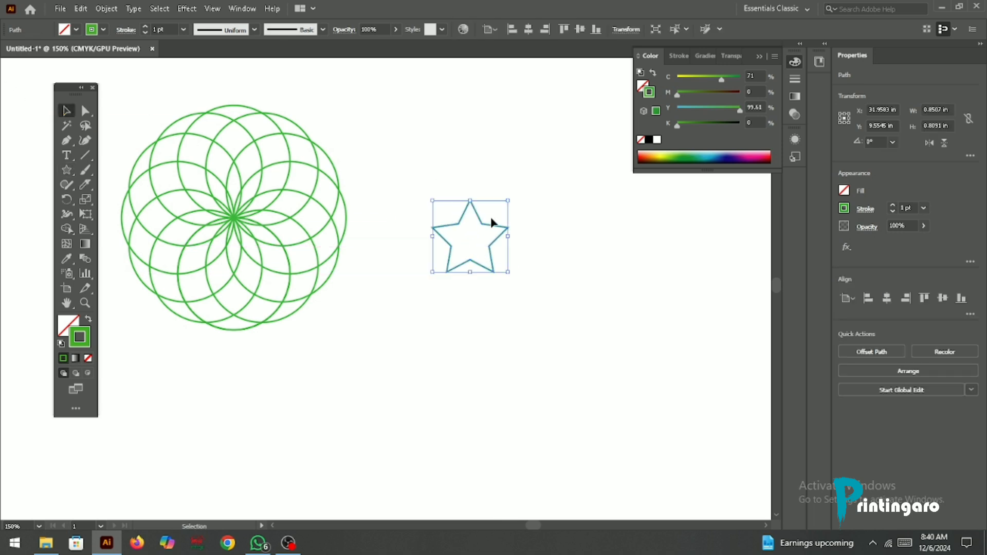
drag(489, 227, 545, 222)
Step: Create a copy of the star rotated 20° around the star's centre point
scroll(547, 219, up, 3)
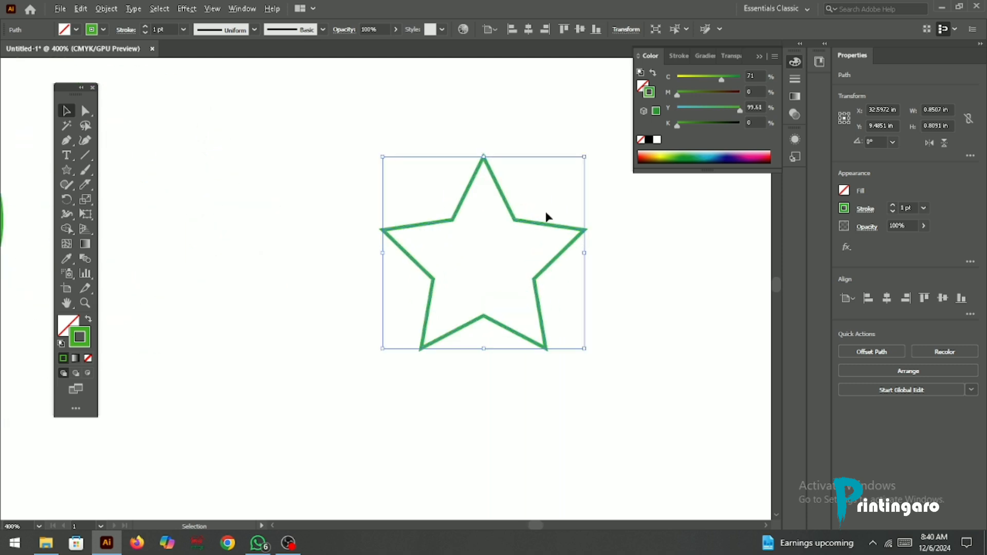
scroll(482, 184, down, 1)
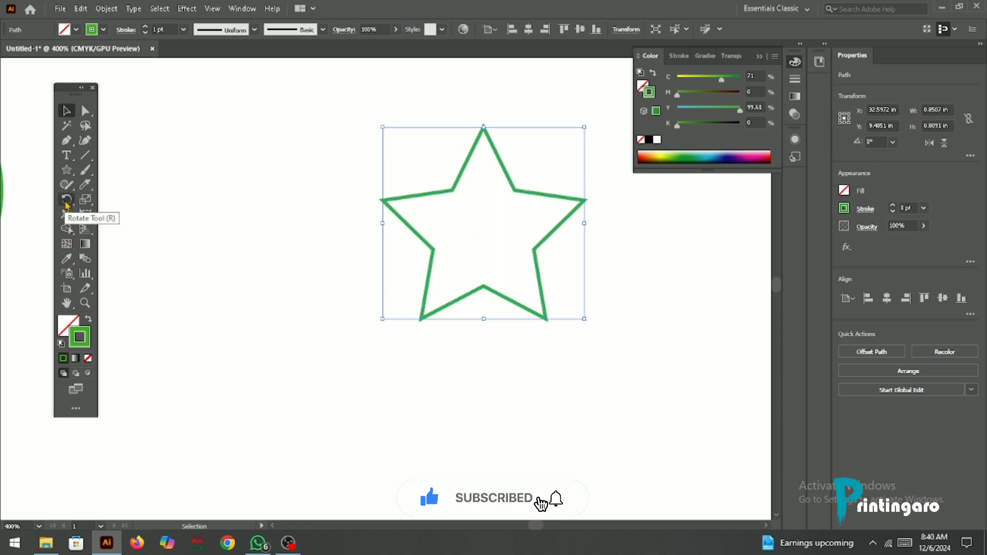
click(66, 202)
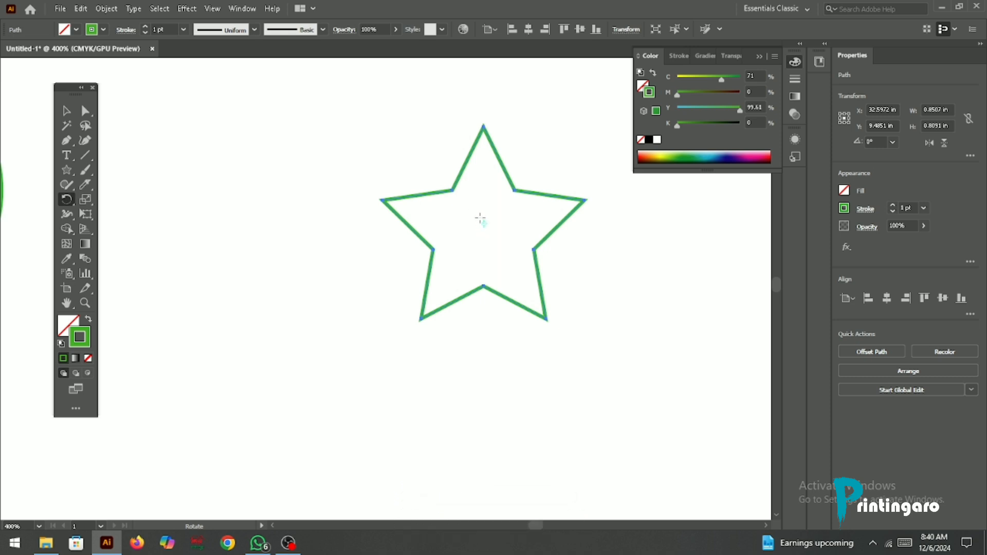
click(66, 111)
drag(352, 122, 605, 334)
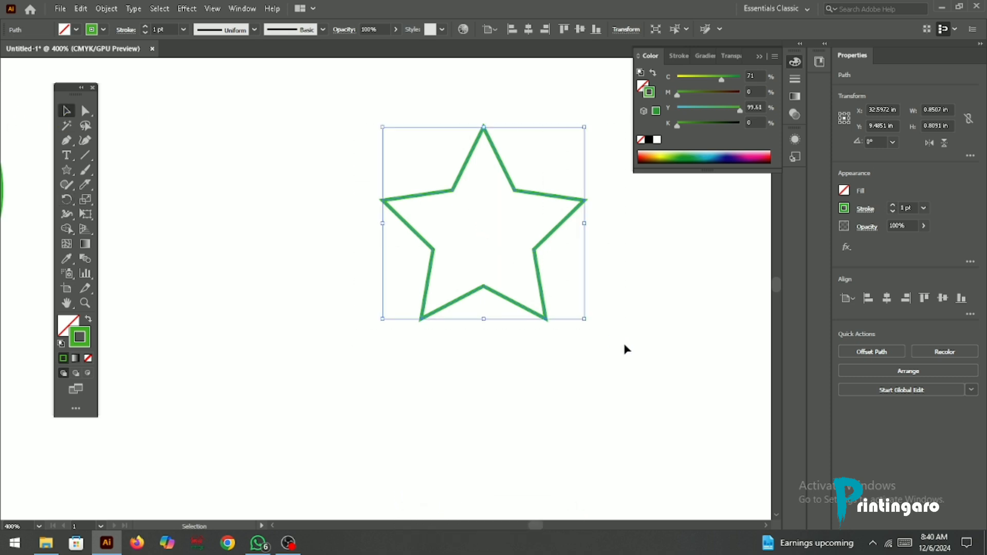
click(63, 201)
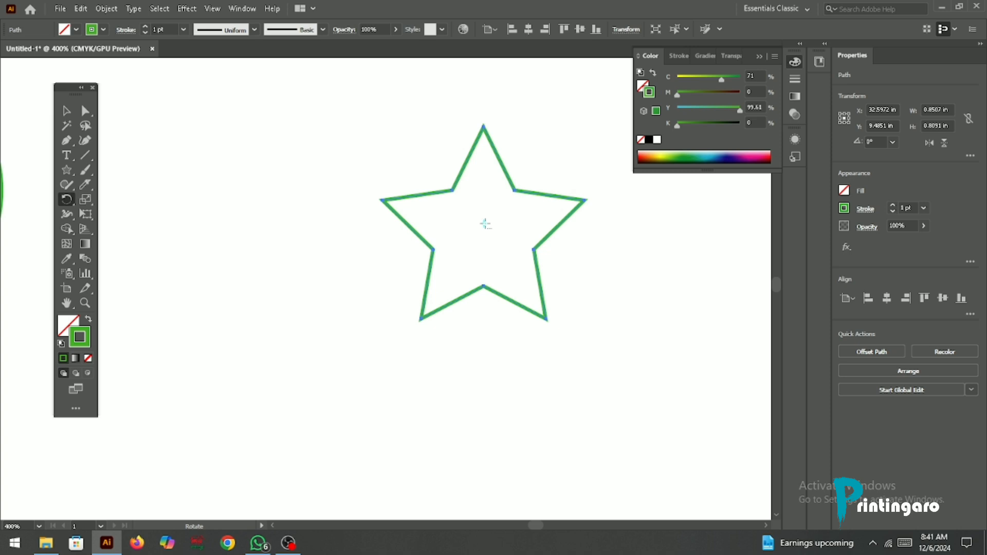
alt+click(485, 224)
drag(468, 159, 548, 266)
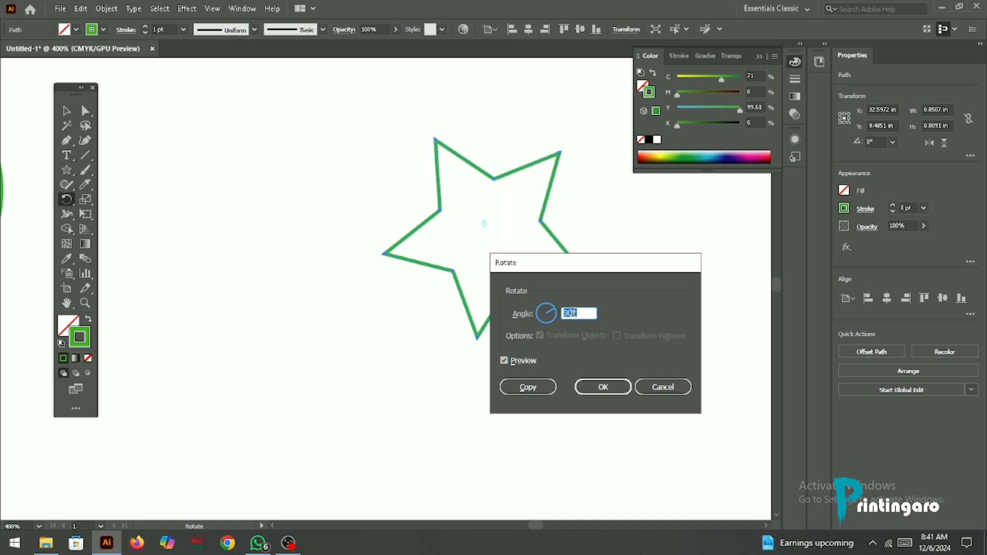
text(20)
click(517, 367)
click(516, 368)
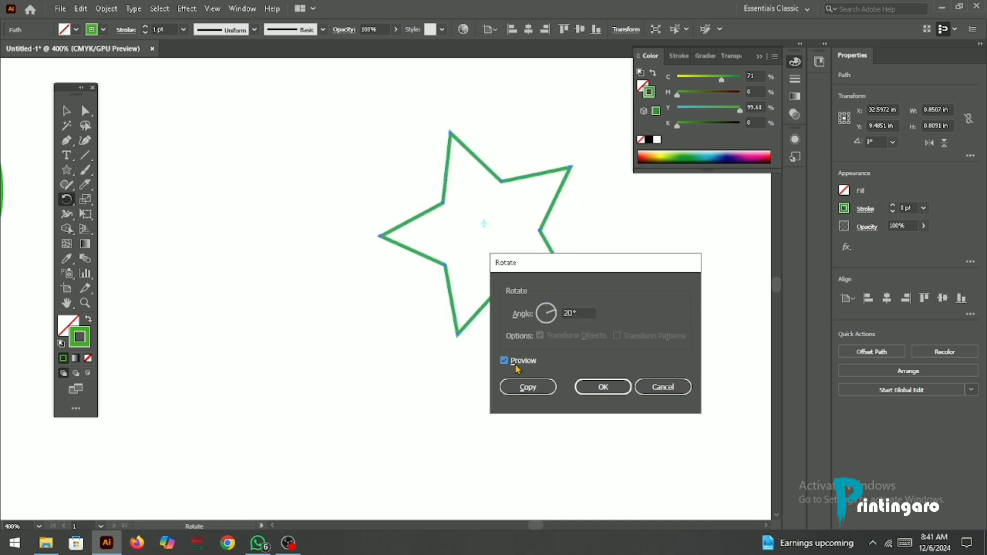
click(517, 368)
click(516, 368)
click(530, 389)
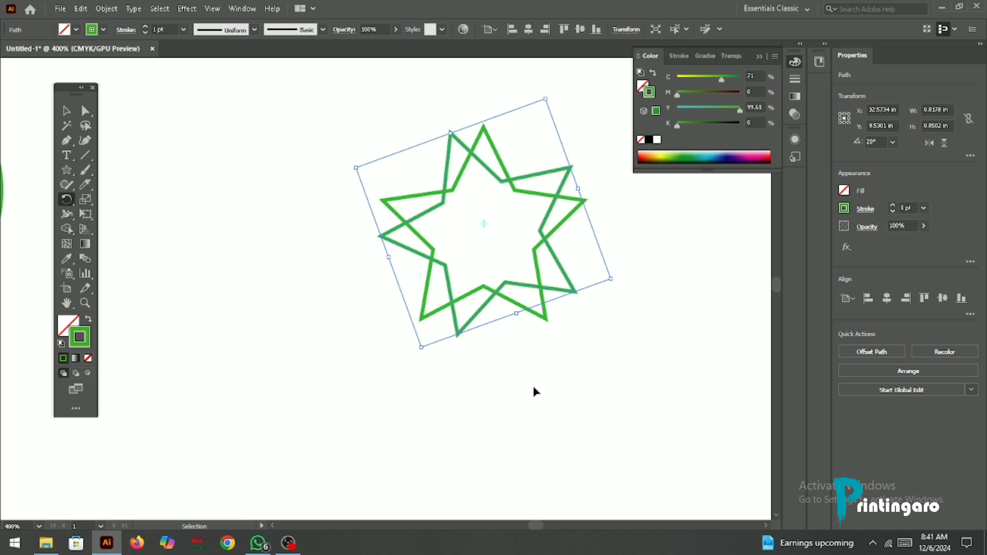
Step: Repeat the 20° rotated copy until the stars form a dense closed ring, and deselect it
key(ctrl+d)
key(ctrl+d)
key(ctrl+d)
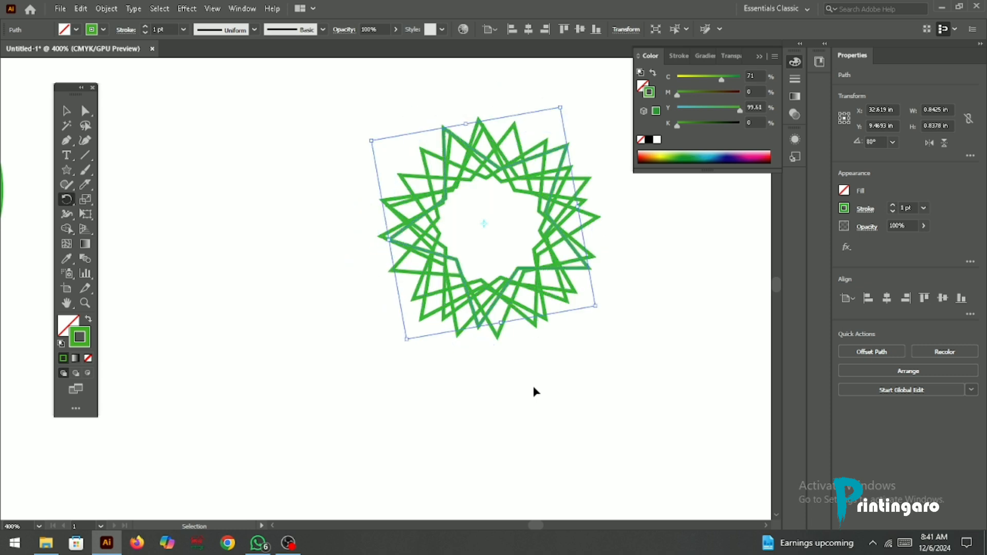
key(ctrl+d)
key(ctrl+d)
key(ctrl+d)
key(ctrl+d)
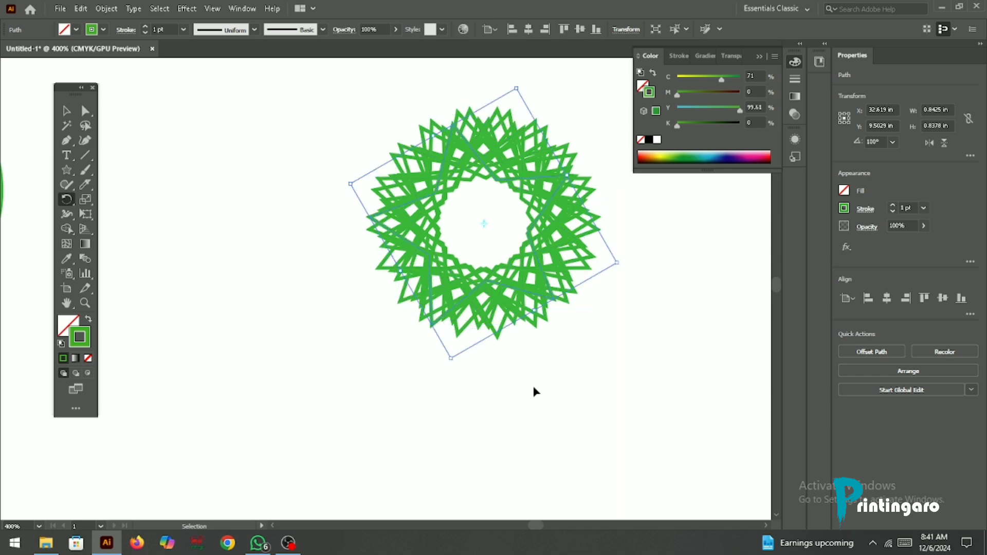
key(ctrl+d)
key(ctrl+d)
key(ctrl+d)
key(ctrl+d)
key(ctrl+d)
key(ctrl+d)
key(ctrl+d)
key(ctrl+d)
key(ctrl+d)
key(ctrl+d)
key(ctrl+d)
key(ctrl+d)
key(r)
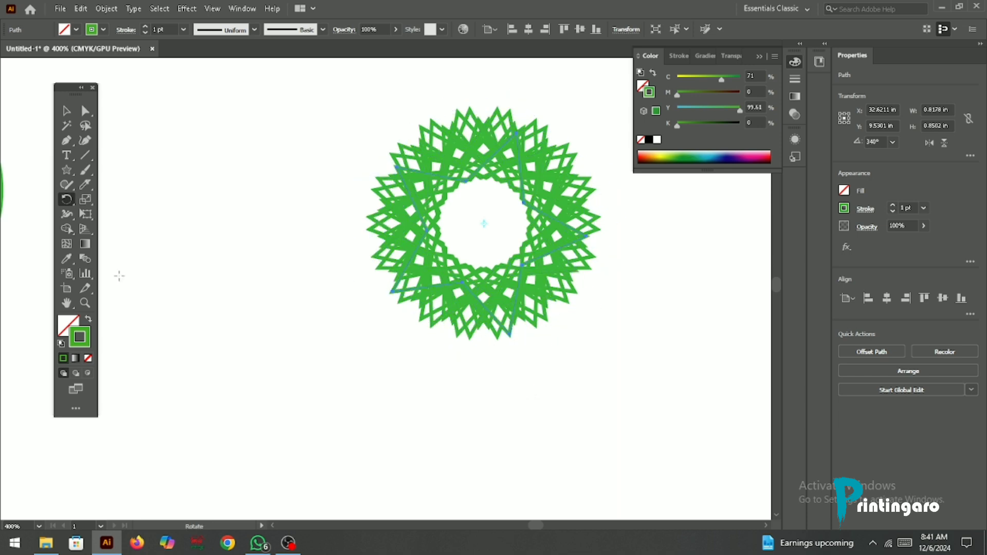
key(v)
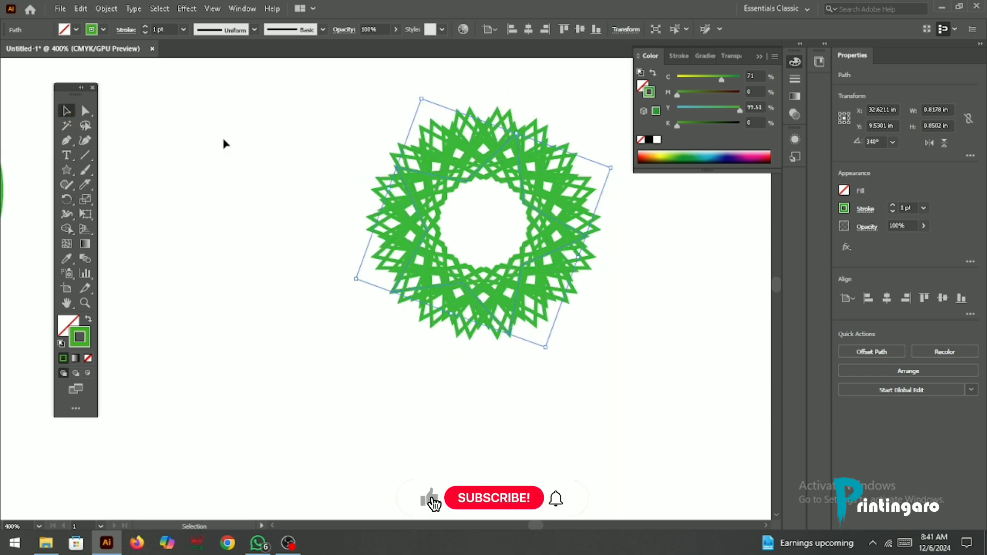
click(230, 144)
Step: Select the whole star pattern, move it up and left beside the circle pattern, and deselect it
scroll(370, 265, down, 2)
scroll(371, 265, up, 1)
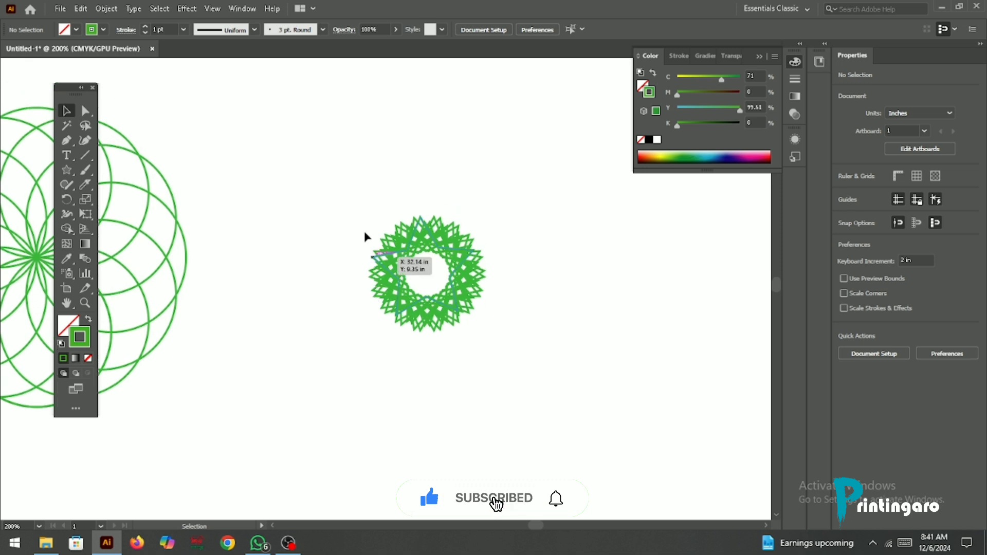
drag(354, 204, 600, 369)
drag(456, 263, 283, 150)
click(417, 197)
Step: Draw a tall, narrow rectangle about 0.53 in wide and 1.81 in high to the right of the star pattern
scroll(384, 241, down, 1)
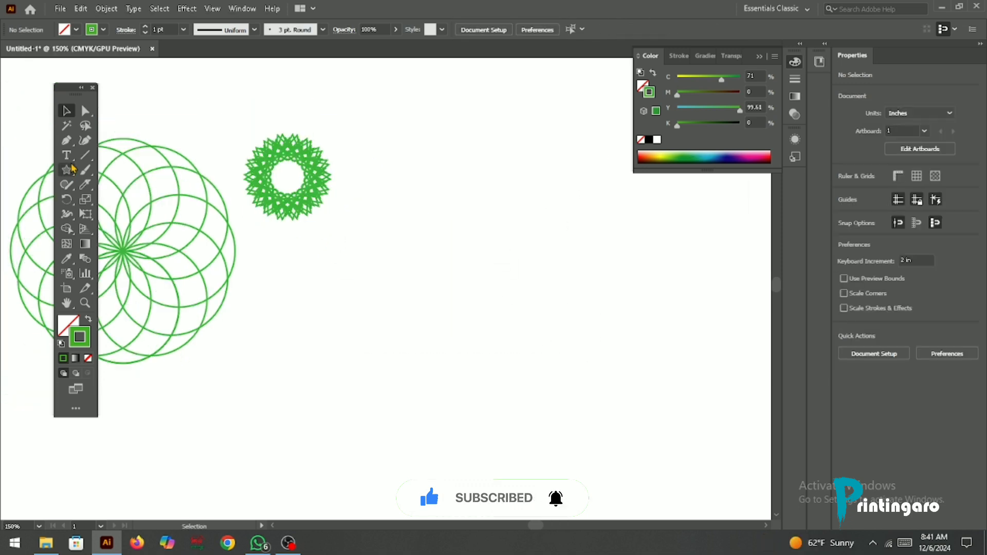
drag(73, 169, 73, 169)
click(136, 168)
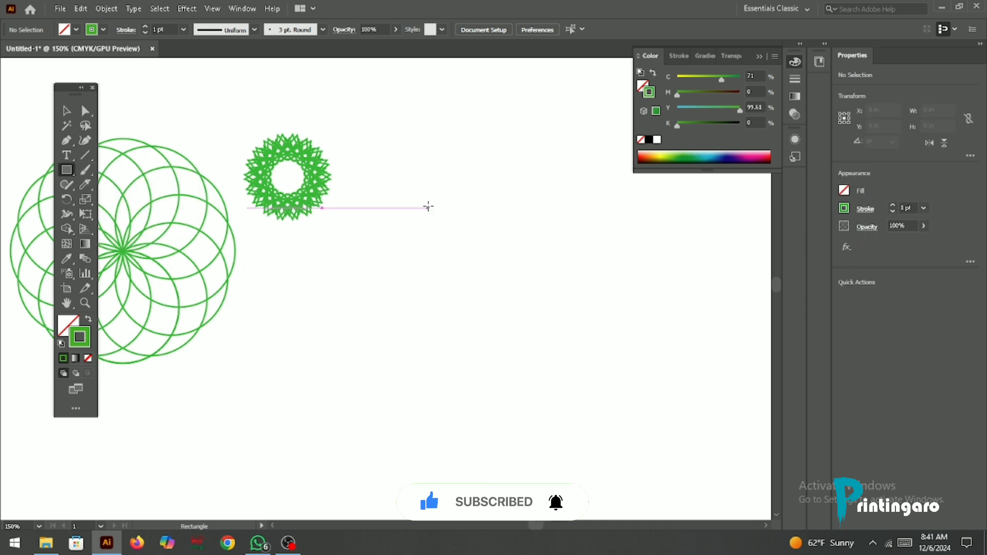
drag(430, 202, 478, 361)
Step: Create a copy of the rectangle rotated 15° around a point centred just below its bottom edge
scroll(462, 354, down, 2)
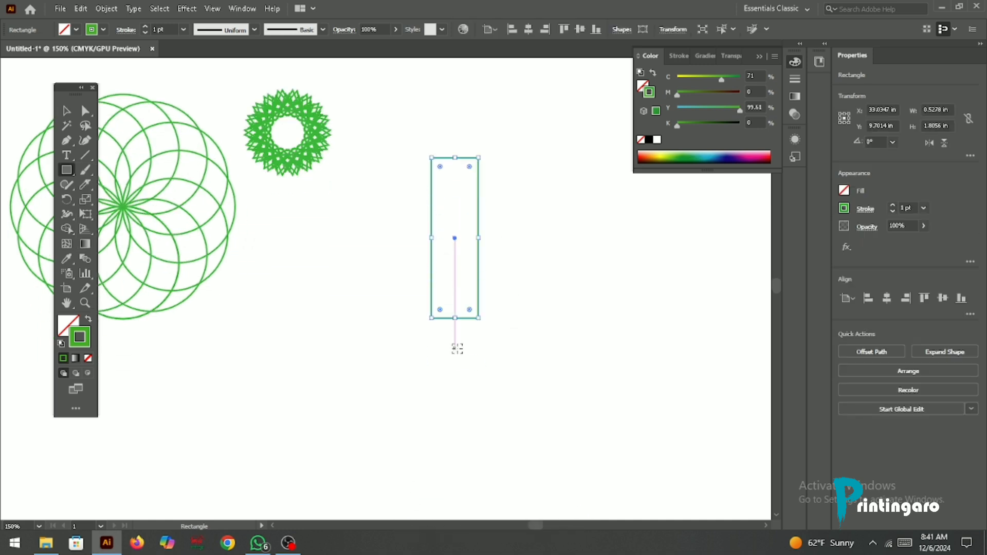
scroll(457, 348, up, 2)
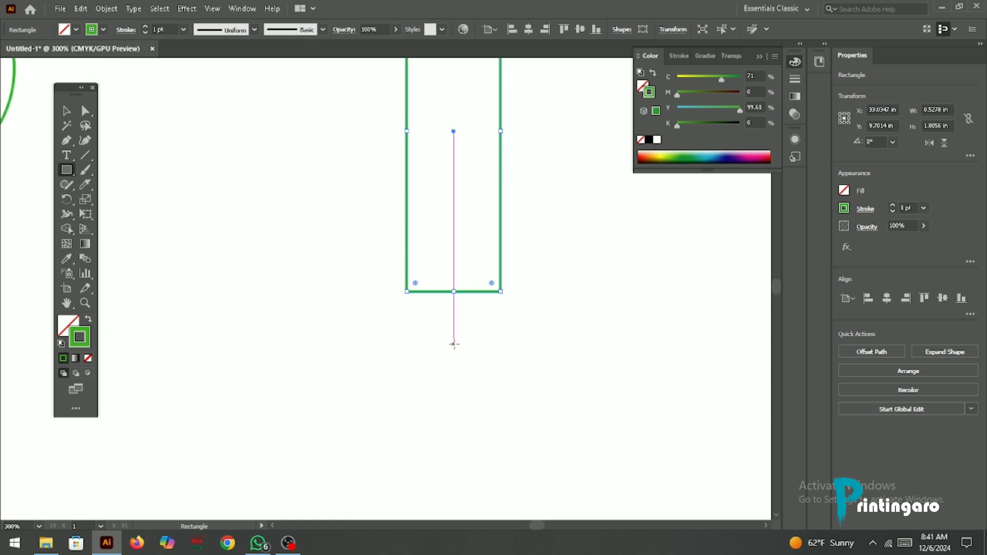
scroll(453, 344, down, 2)
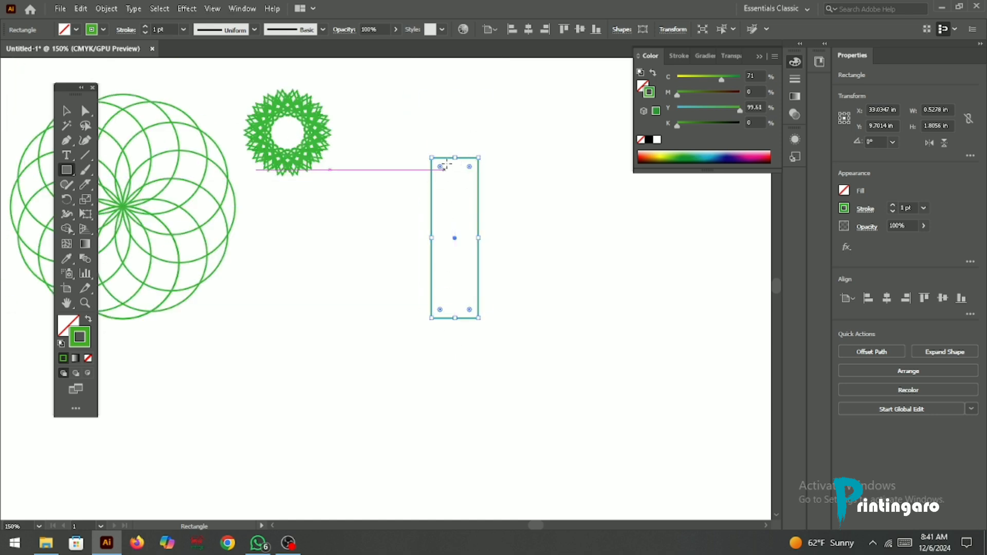
scroll(452, 177, down, 1)
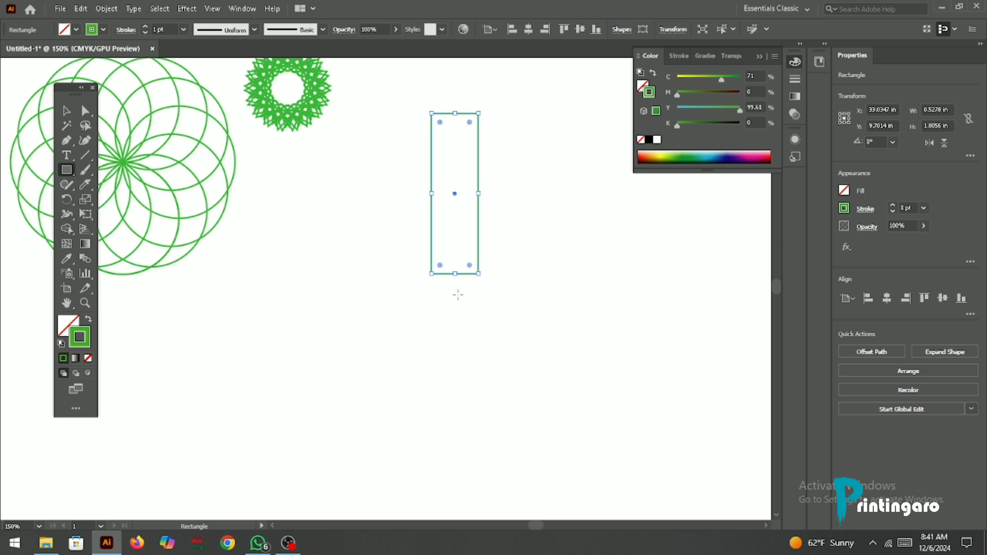
click(67, 200)
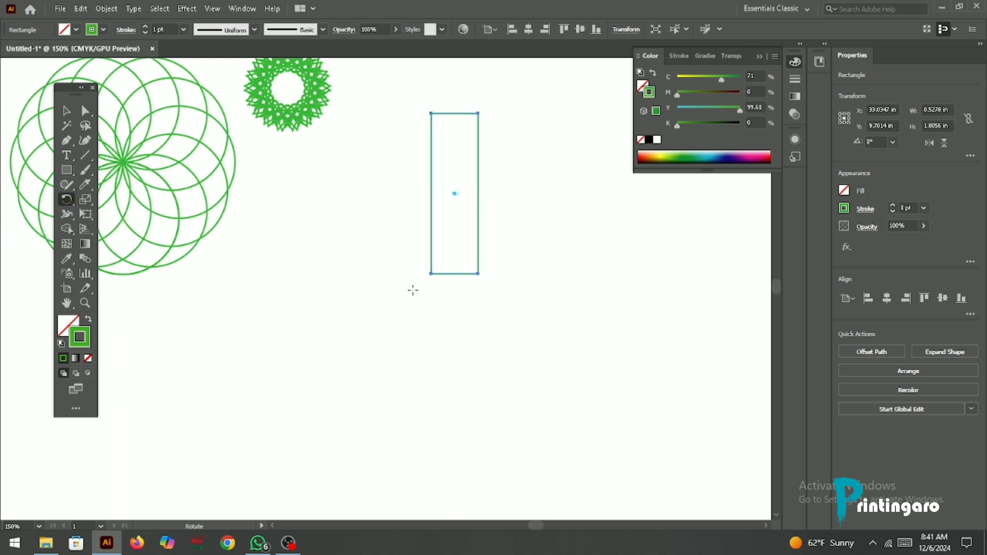
alt+click(453, 297)
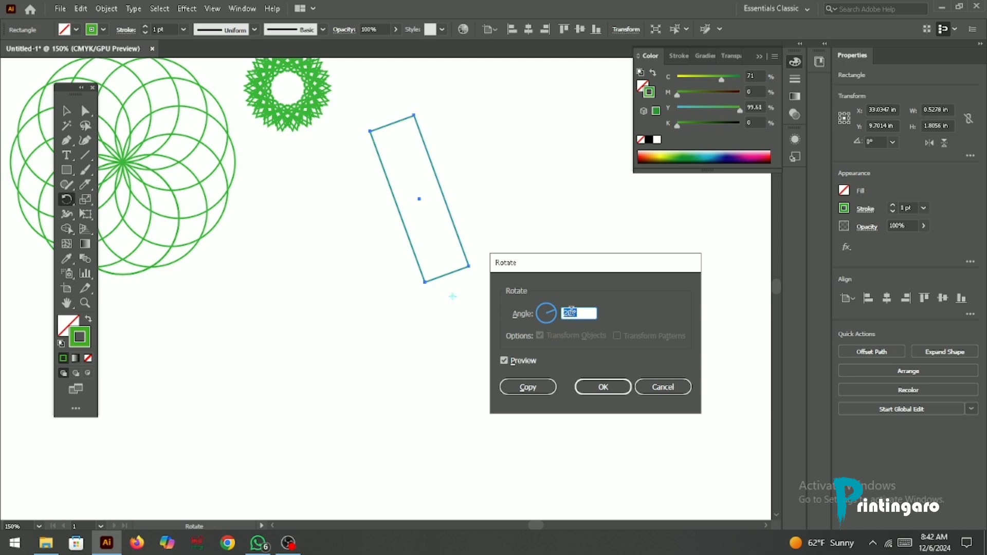
text(3)
click(528, 387)
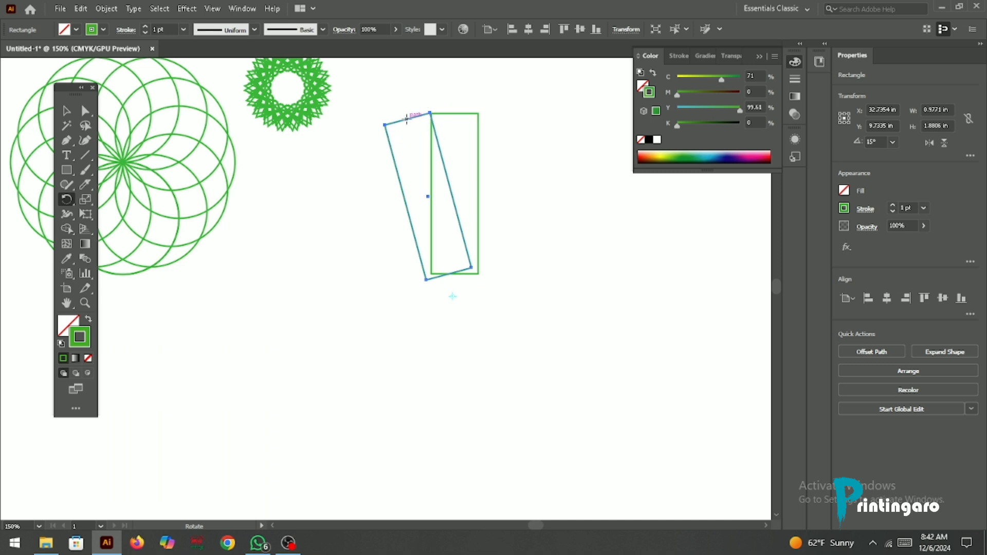
Step: Repeat the 15° rotated copy until the rectangles complete a full circle around the shared point, and deselect them
key(v)
key(ctrl+d)
key(ctrl+d)
key(ctrl+d)
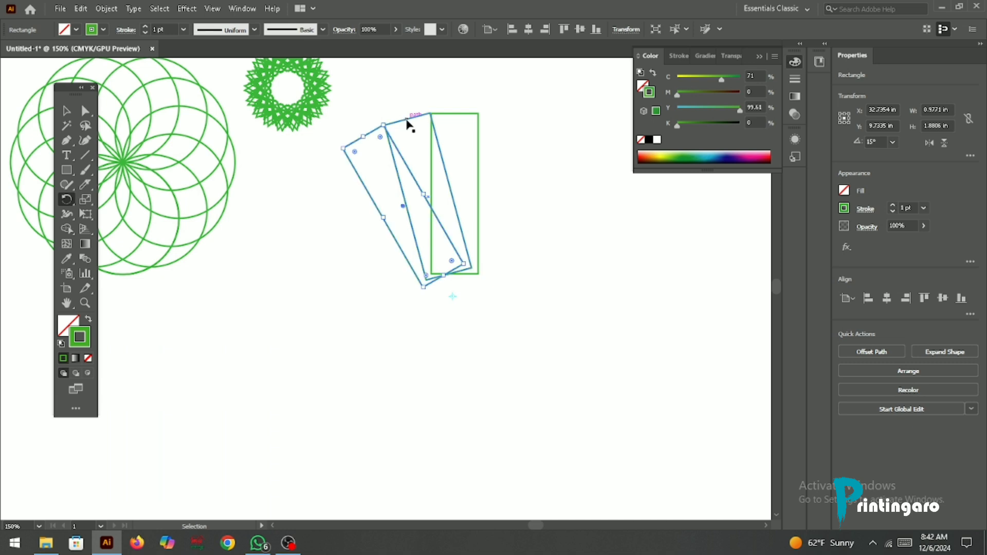
key(ctrl+d)
key(ctrl+d)
key(ctrl+d)
key(ctrl+d)
key(ctrl+d)
key(ctrl+d)
key(ctrl+d)
key(ctrl+d)
key(ctrl+d)
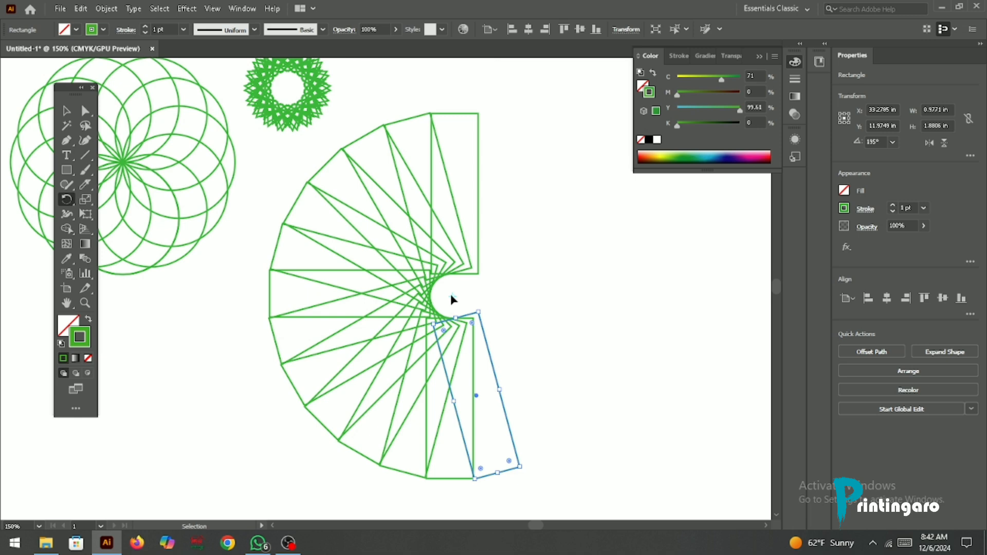
key(ctrl+d)
key(ctrl+d)
key(ctrl+d)
key(ctrl+d)
key(ctrl+d)
key(ctrl+d)
key(ctrl+d)
key(ctrl+d)
key(ctrl+d)
key(ctrl+d)
key(ctrl+d)
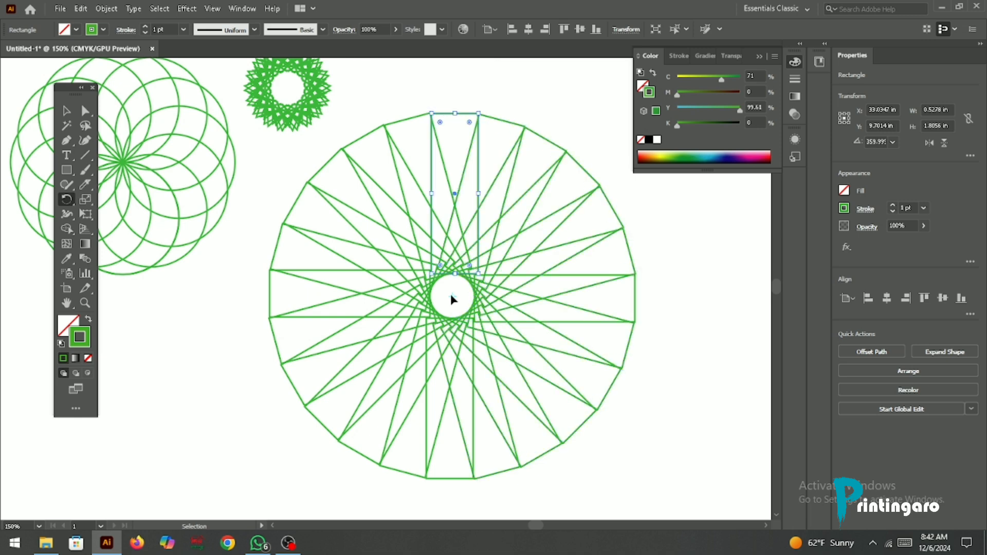
key(r)
click(66, 110)
scroll(362, 203, down, 1)
click(320, 178)
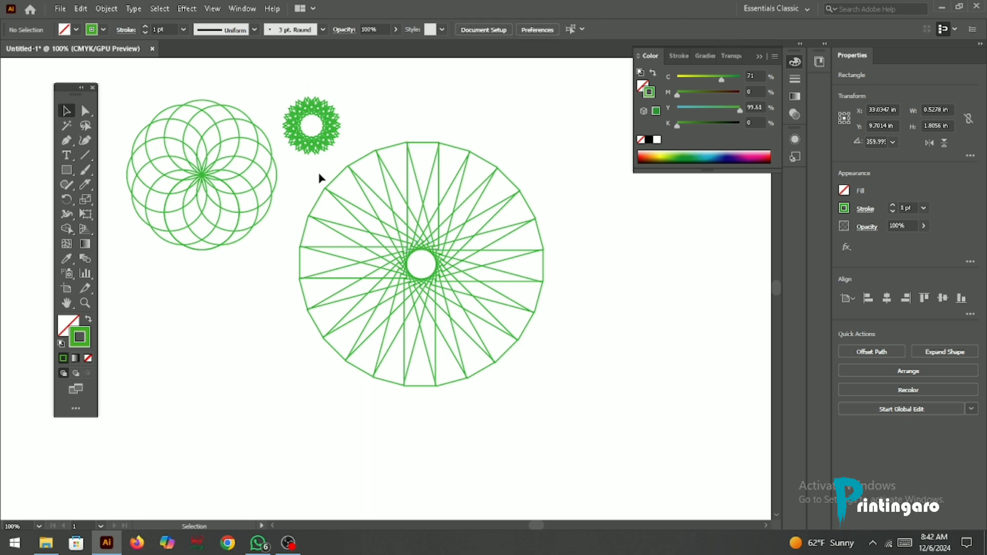
Step: Scale the whole rectangle pattern down to about 3.01 in wide and move it up beside the star pattern
drag(317, 168, 563, 370)
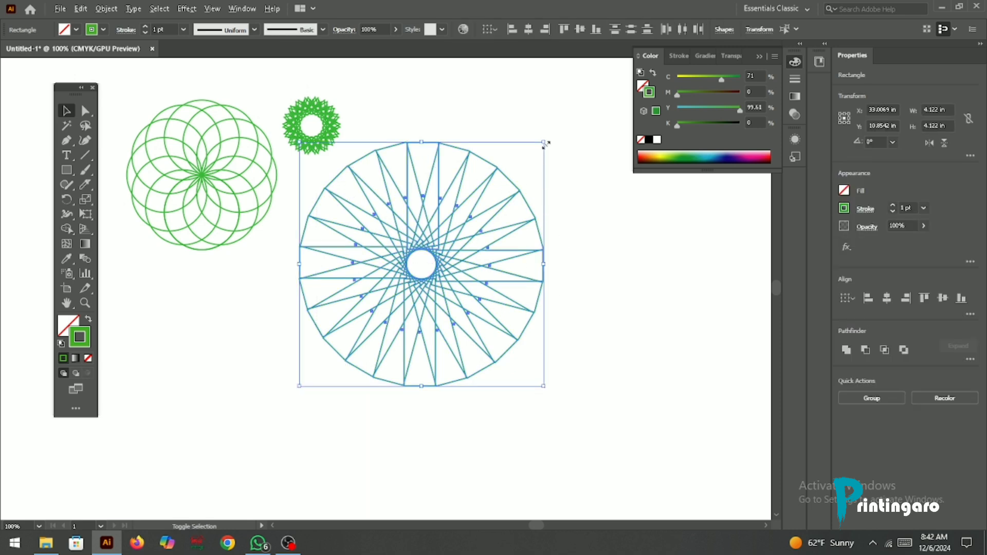
drag(544, 142, 511, 176)
drag(416, 261, 449, 167)
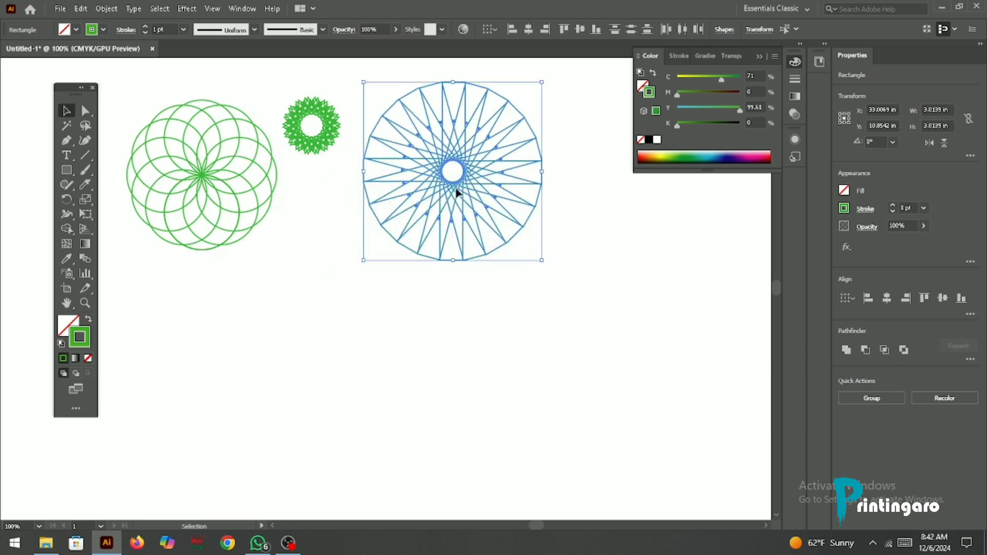
click(461, 291)
Step: Draw a square about 2.76 in wide below the rectangle pattern with the Rectangle tool
scroll(364, 251, down, 2)
click(74, 170)
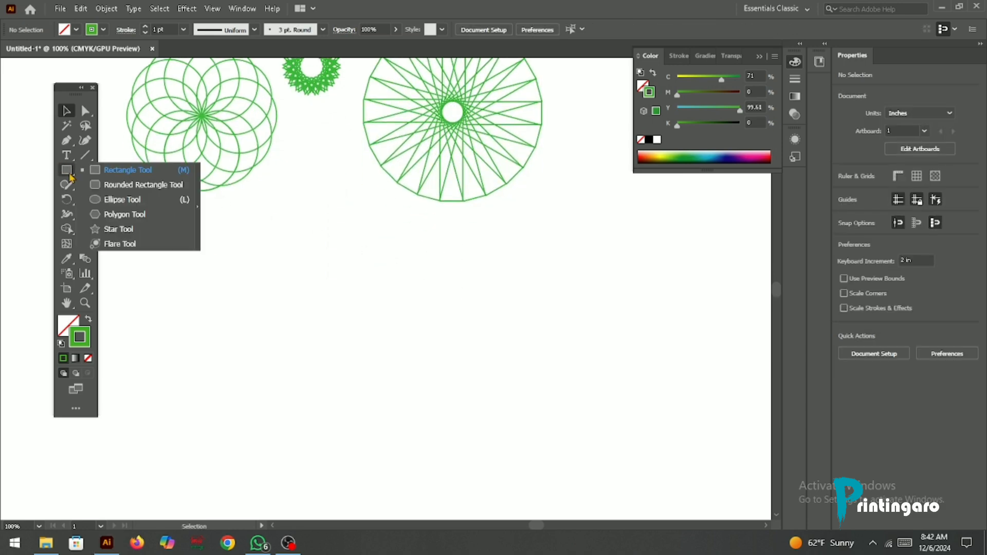
click(128, 169)
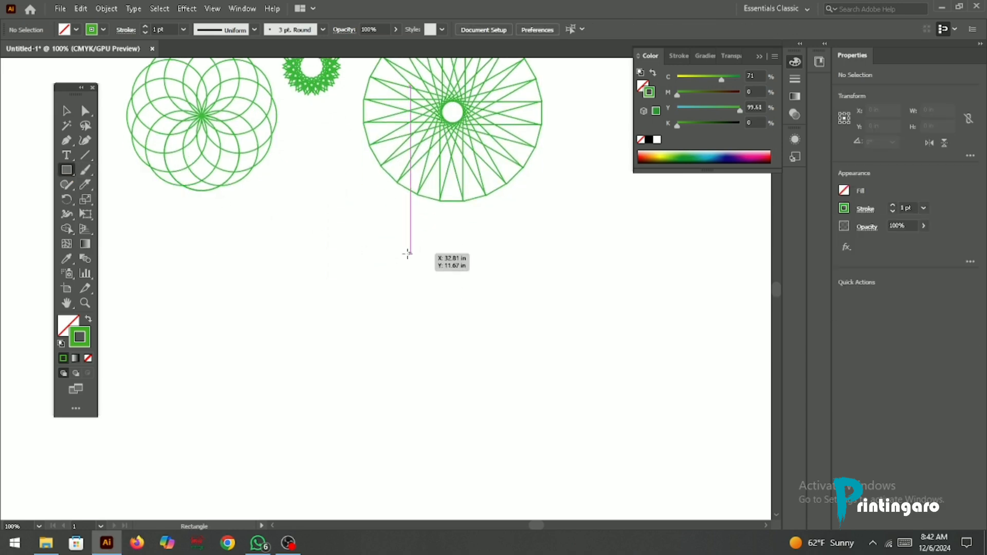
drag(400, 257, 458, 420)
Step: Create a copy of the square rotated 20° around its bottom-right corner
scroll(519, 388, down, 2)
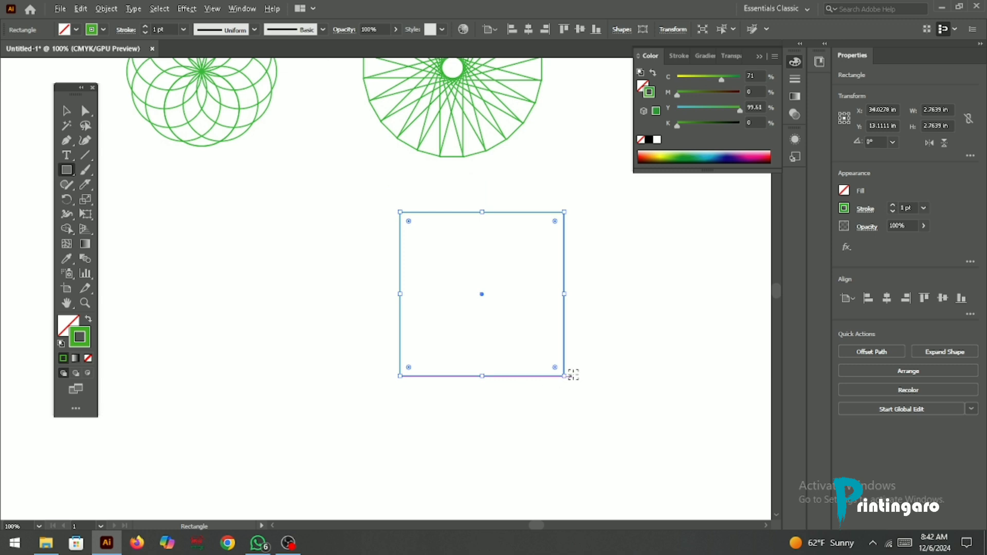
scroll(572, 375, up, 2)
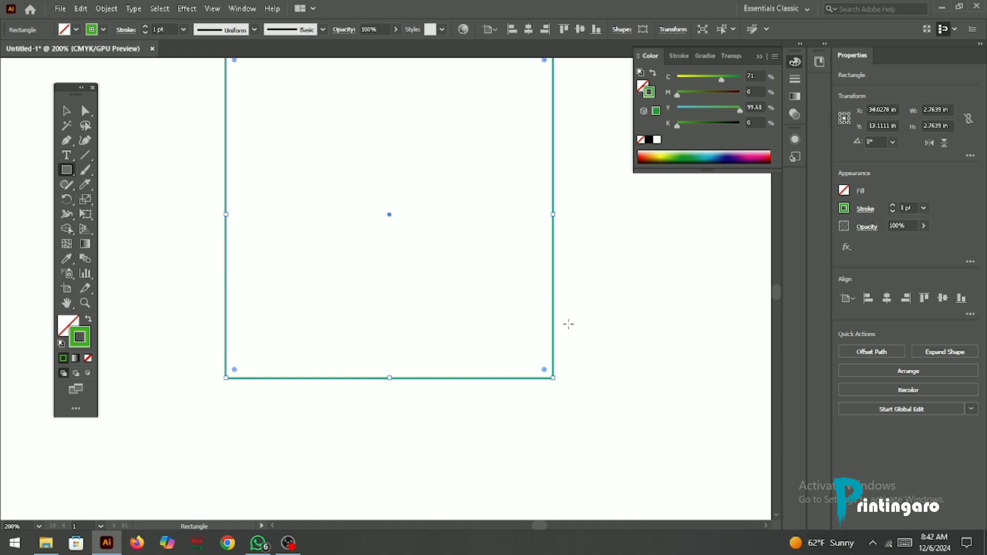
scroll(449, 350, down, 1)
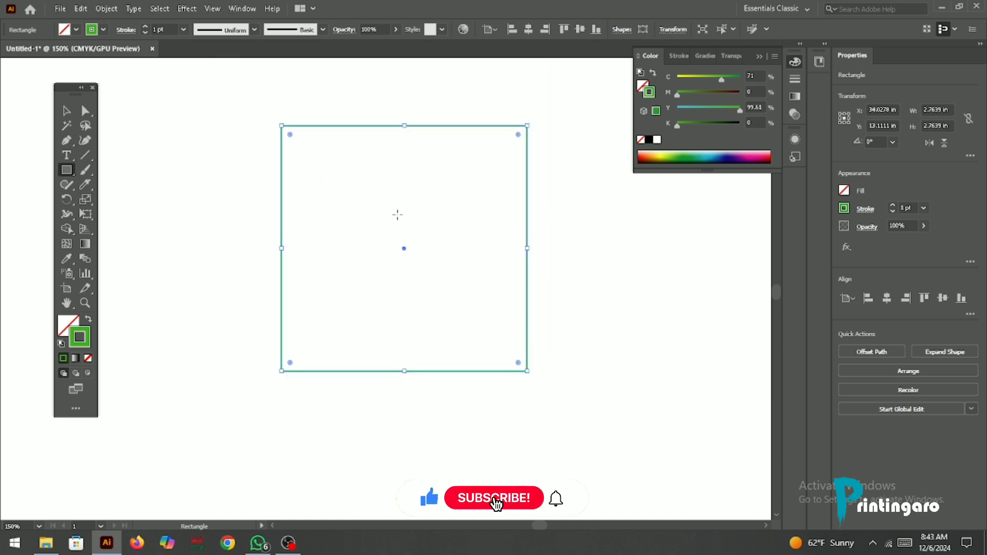
click(67, 200)
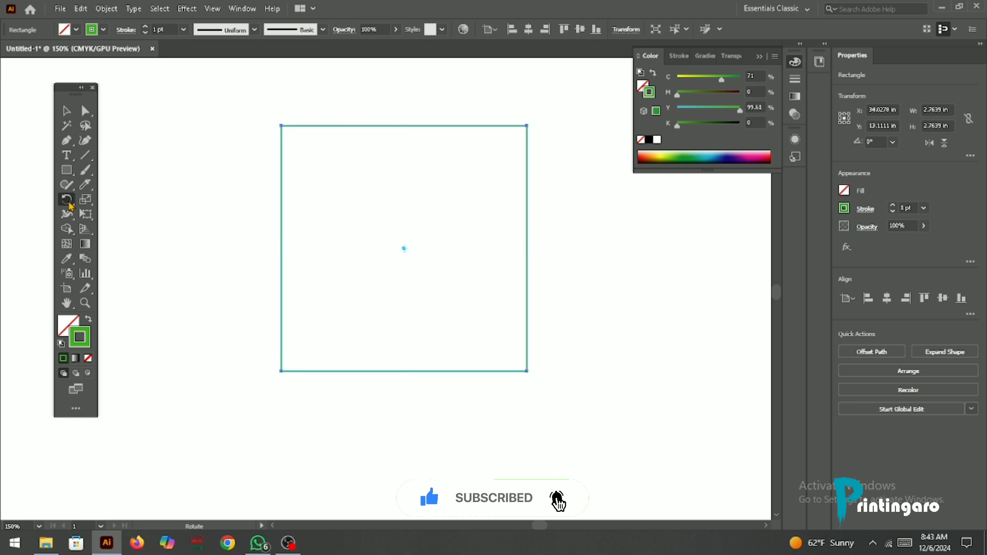
alt+click(527, 370)
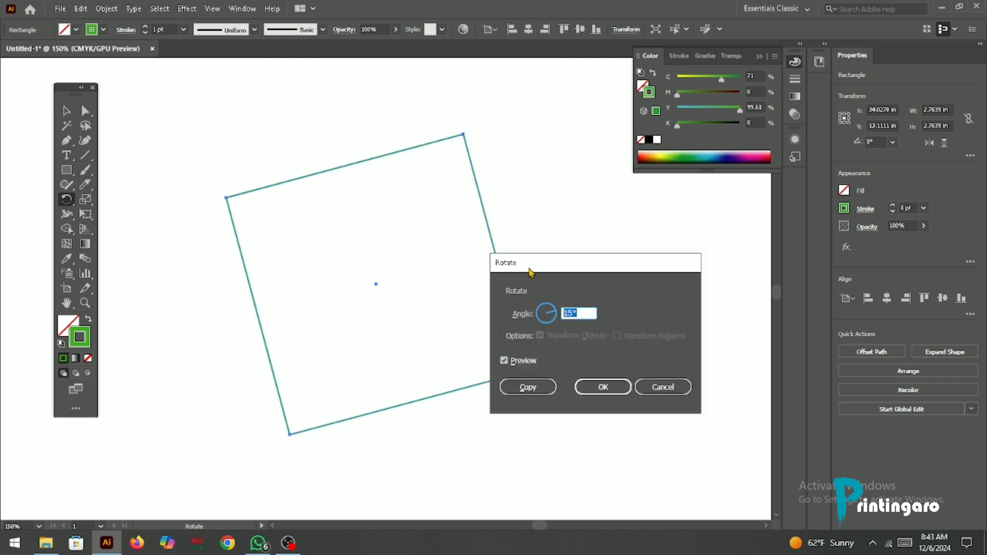
drag(531, 271, 561, 252)
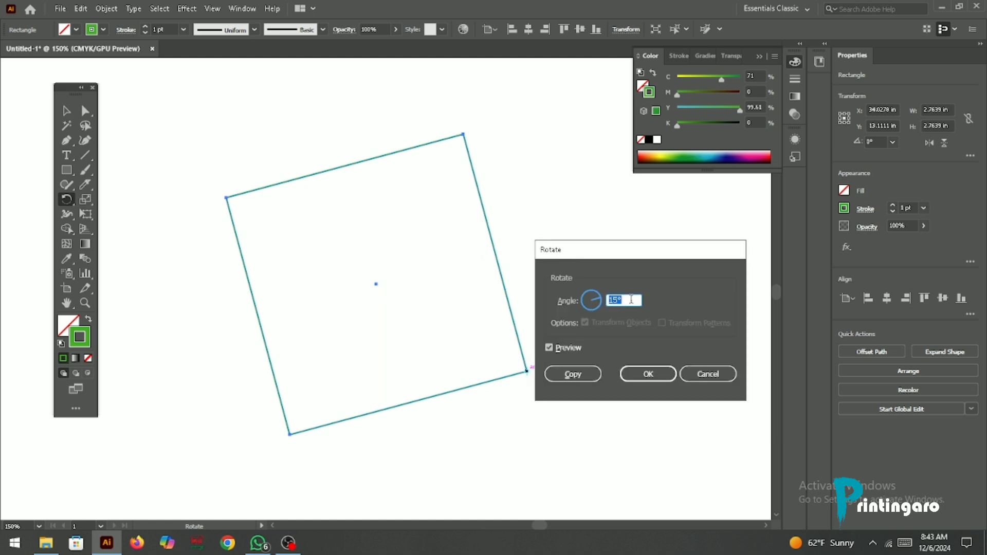
text(20)
click(573, 373)
Step: Repeat the 20° rotated copy until the squares complete a full circle around the shared corner
scroll(463, 343, down, 2)
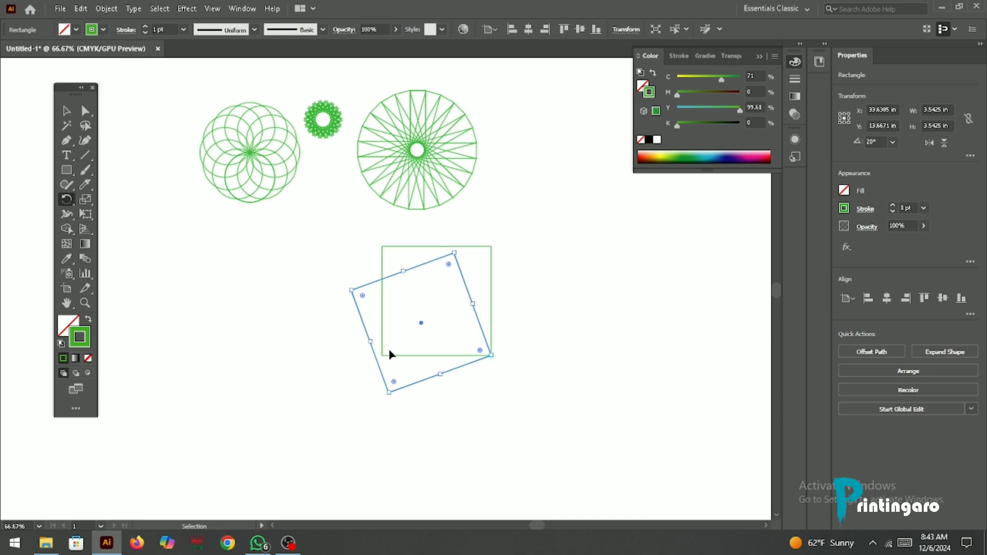
key(ctrl+d)
key(ctrl+d)
key(ctrl+d)
key(ctrl+d)
key(ctrl+d)
key(ctrl+d)
key(ctrl+d)
key(ctrl+d)
key(ctrl+d)
key(ctrl+d)
key(ctrl+d)
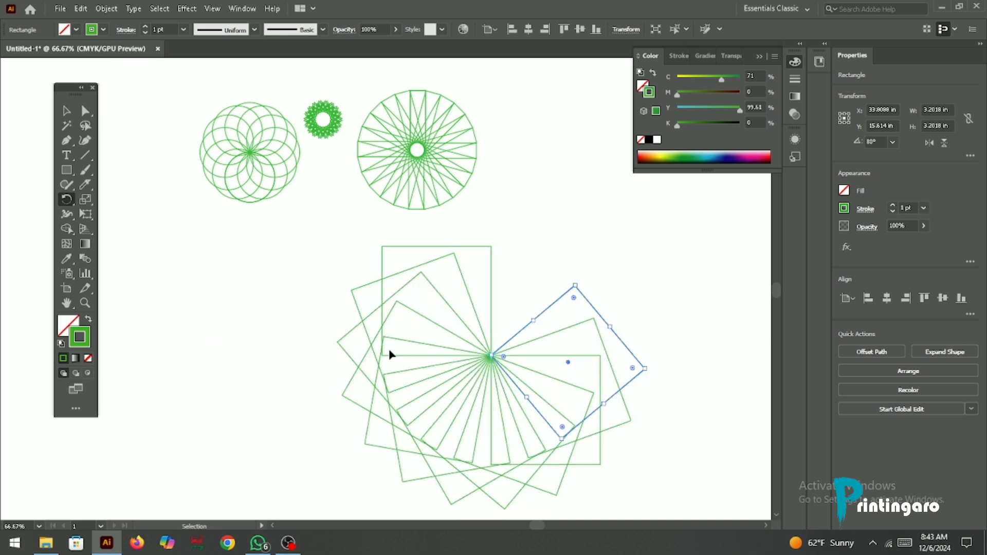
key(ctrl+d)
key(ctrl+d)
key(ctrl+d)
key(ctrl+d)
key(ctrl+d)
key(ctrl+d)
key(ctrl+d)
key(ctrl+d)
key(ctrl+d)
key(ctrl+d)
key(ctrl+d)
key(ctrl+d)
key(ctrl+d)
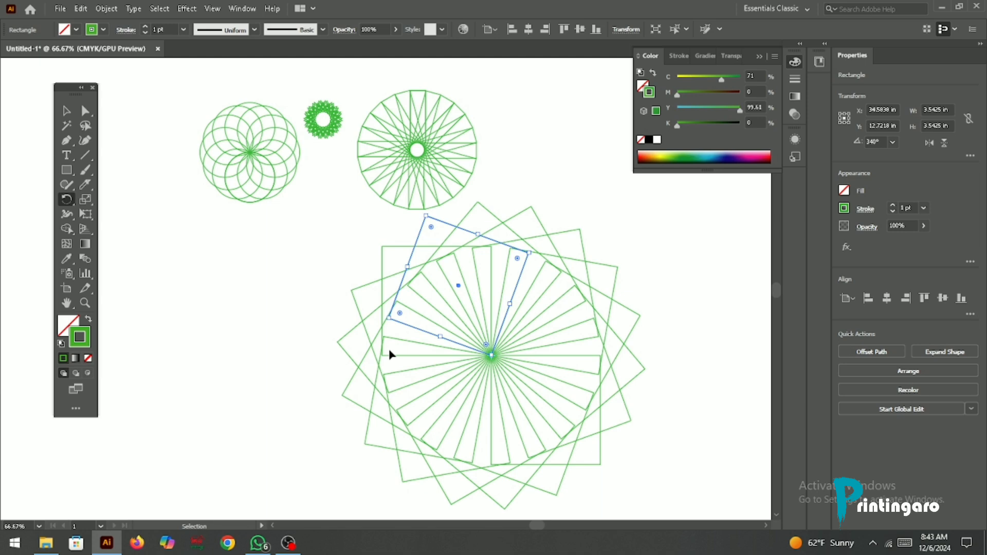
key(ctrl+d)
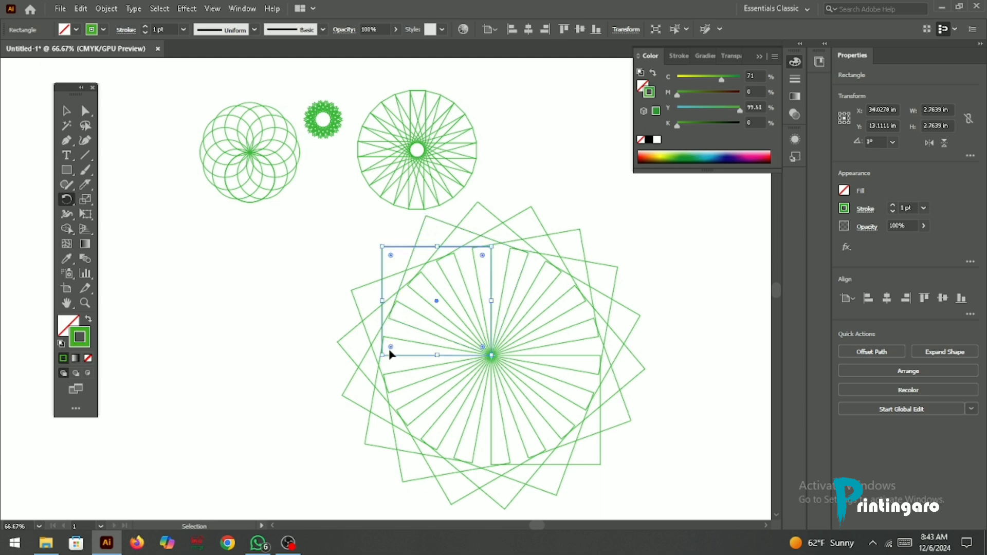
Step: Scale the whole square pattern down to about 5.07 in wide and move it to the lower right of the rectangle pattern
click(66, 110)
scroll(374, 260, down, 2)
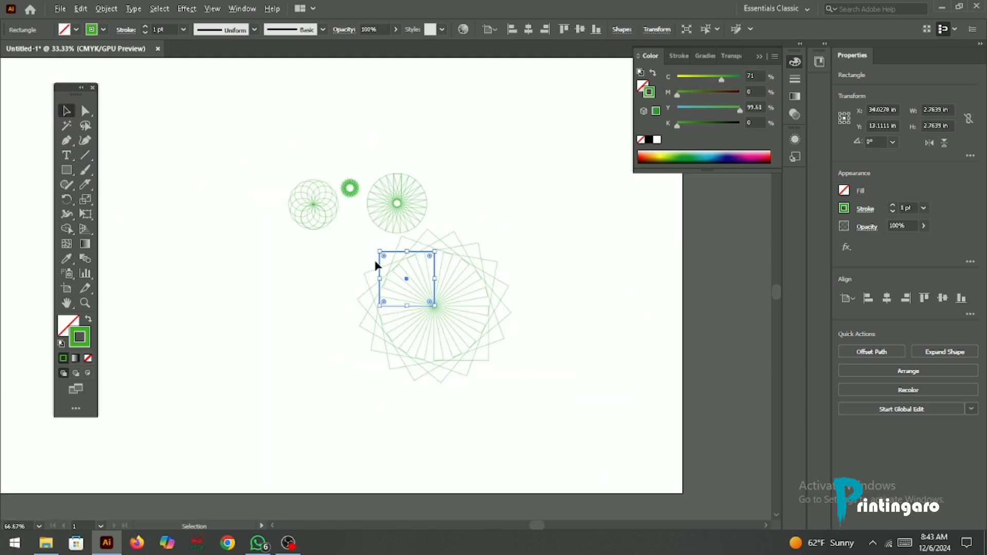
click(324, 274)
scroll(398, 286, up, 2)
drag(270, 203, 689, 474)
drag(616, 166, 567, 225)
drag(480, 319, 563, 236)
scroll(489, 286, up, 4)
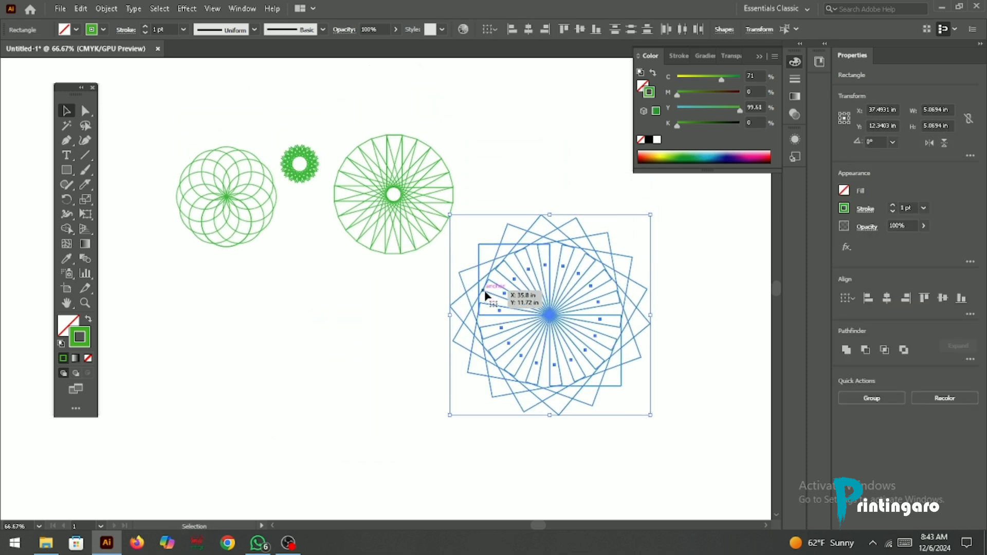
Step: Select all four circular patterns and move them together about 1 in down the artboard
drag(148, 154, 684, 427)
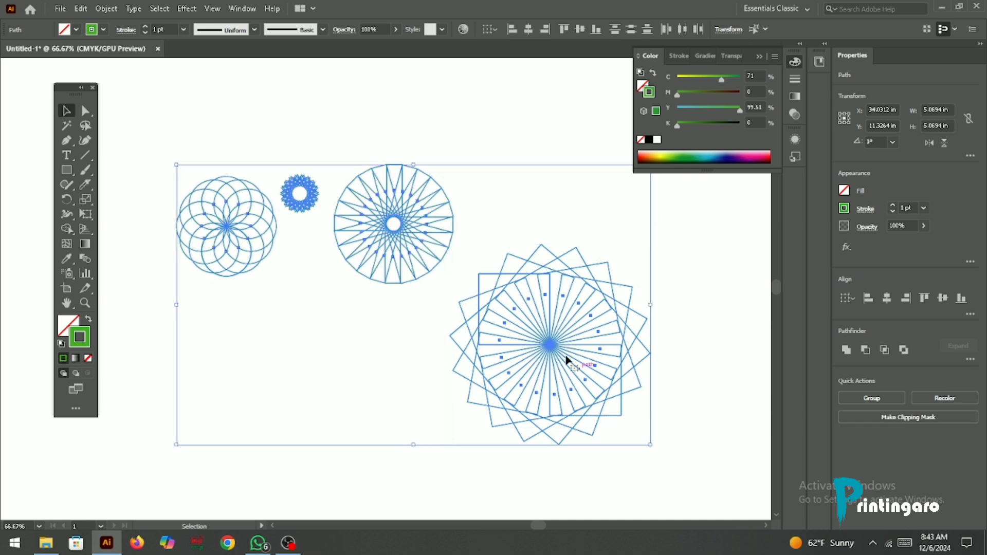
drag(569, 357, 550, 333)
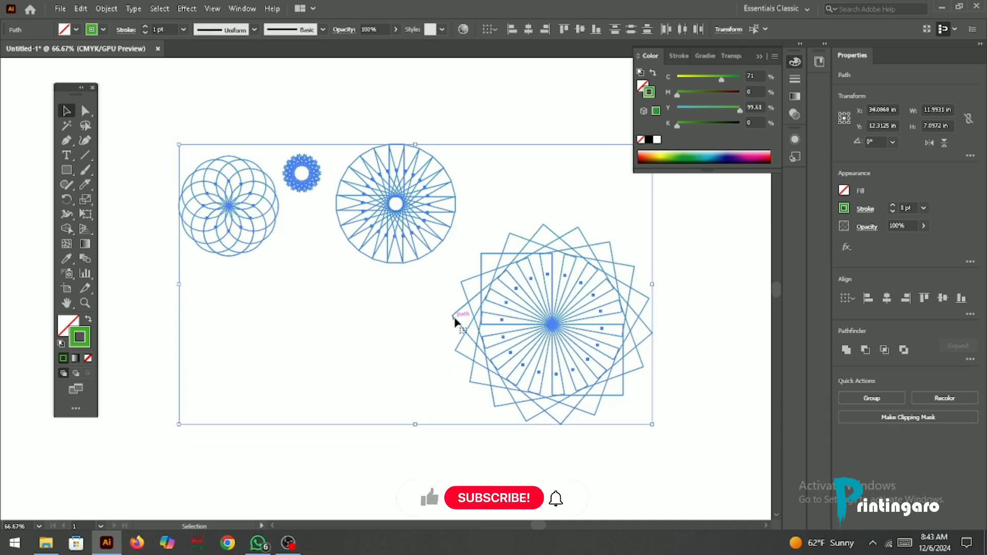